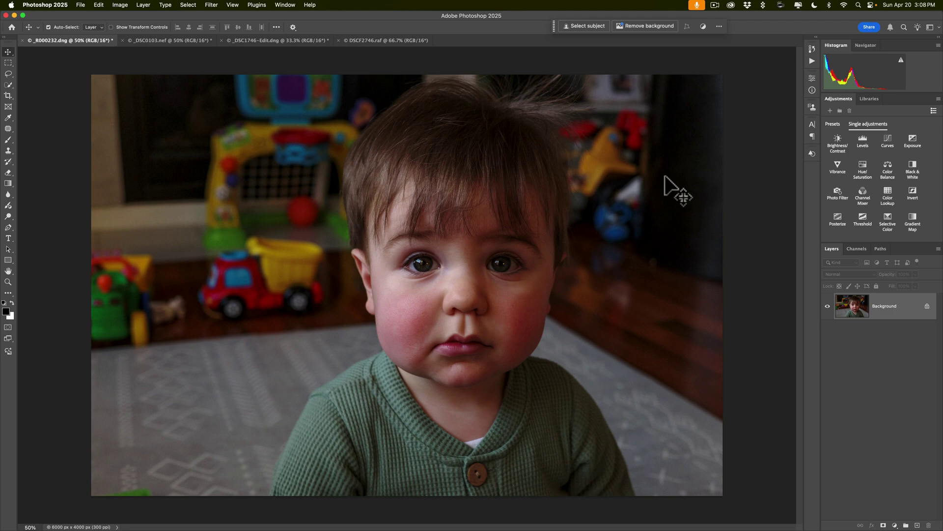
Step: Check which workspace is currently active, then dismiss the workspace list
{"action": "left_click", "coordinate": [282, 7]}
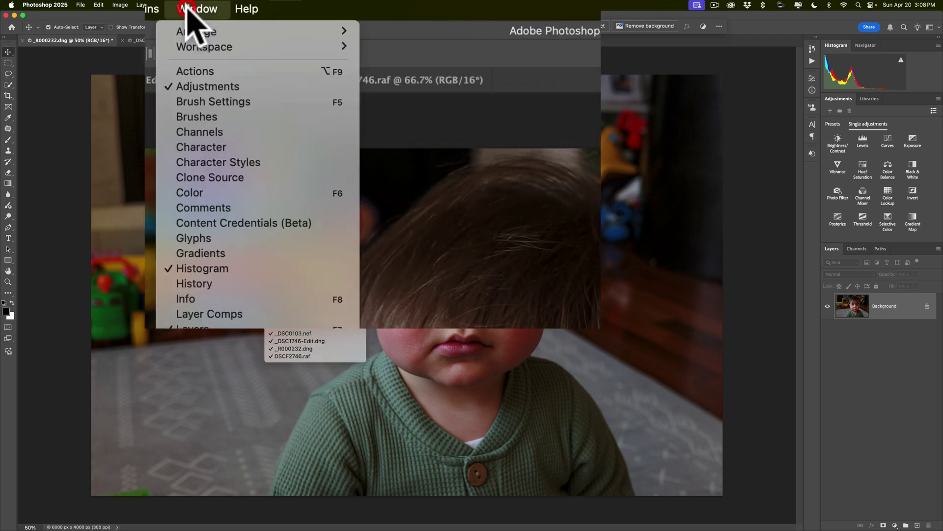
{"action": "mouse_move", "coordinate": [290, 21]}
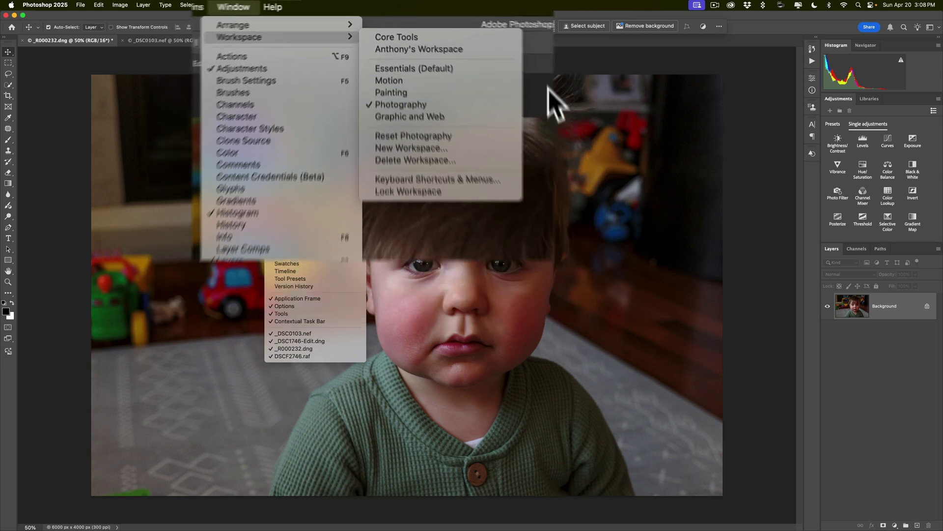
{"action": "left_click", "coordinate": [492, 27]}
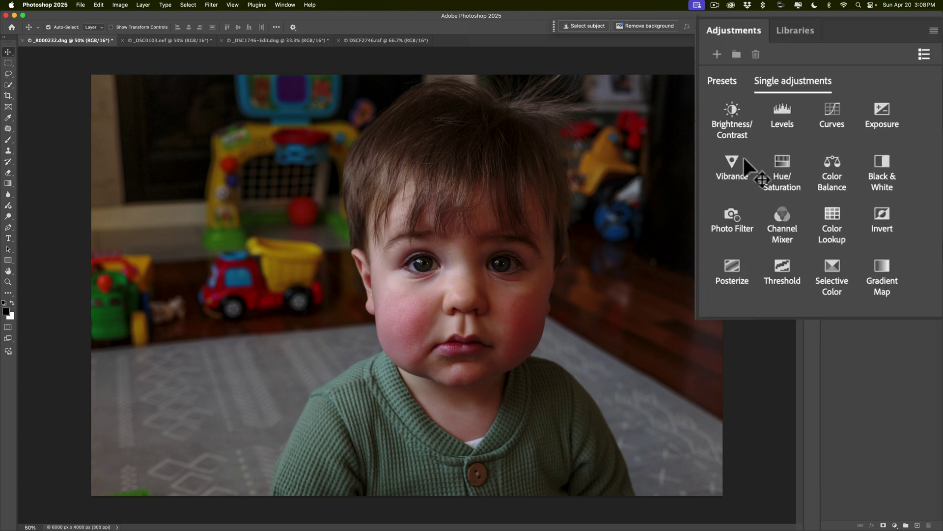
Step: Add a Brightness/Contrast adjustment at Brightness 71 and select its layer mask
{"action": "left_click", "coordinate": [737, 114]}
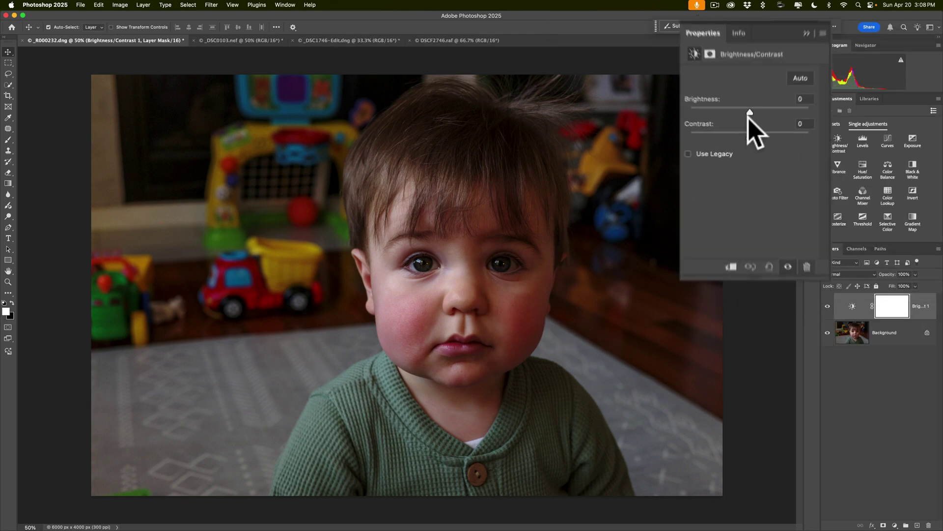
{"action": "left_click_drag", "start_coordinate": [747, 117], "coordinate": [774, 124]}
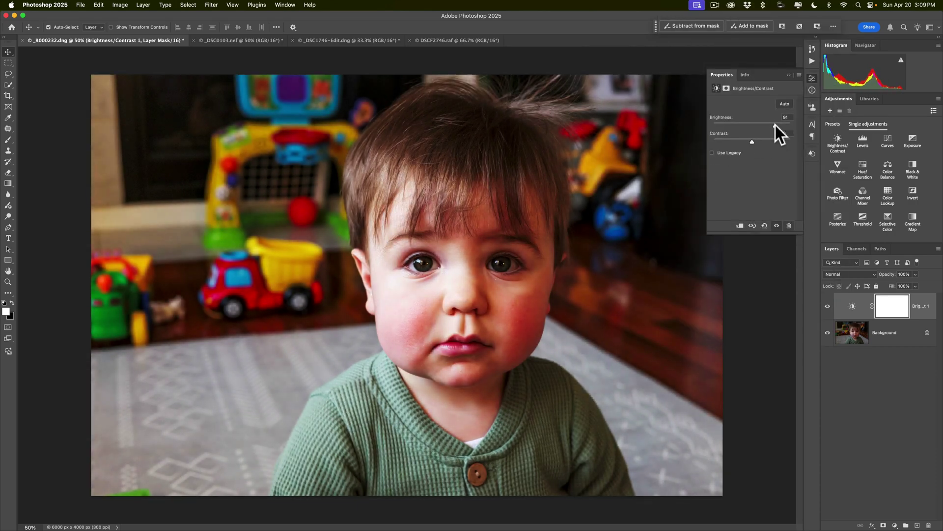
{"action": "left_click_drag", "start_coordinate": [776, 125], "coordinate": [773, 125]}
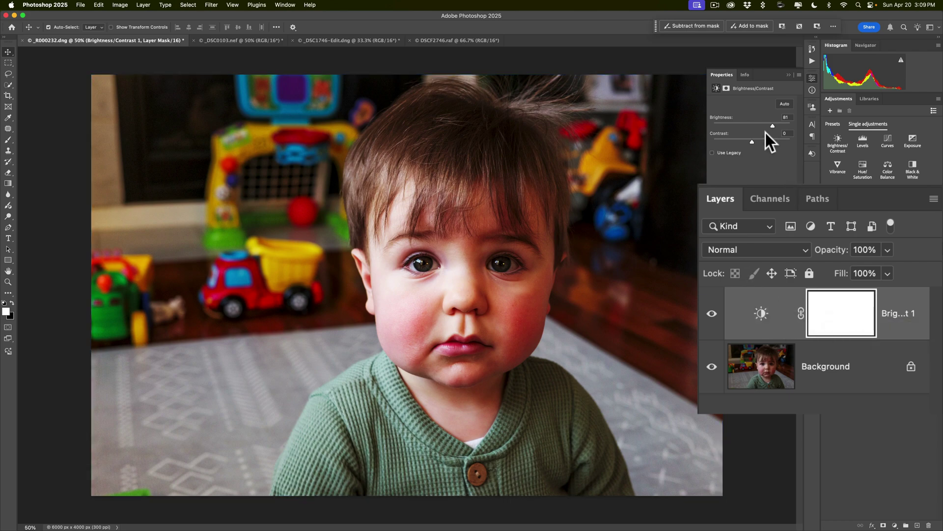
{"action": "mouse_move", "coordinate": [772, 126]}
{"action": "left_mouse_down"}
{"action": "mouse_move", "coordinate": [750, 126]}
{"action": "mouse_move", "coordinate": [770, 125]}
{"action": "left_mouse_up"}
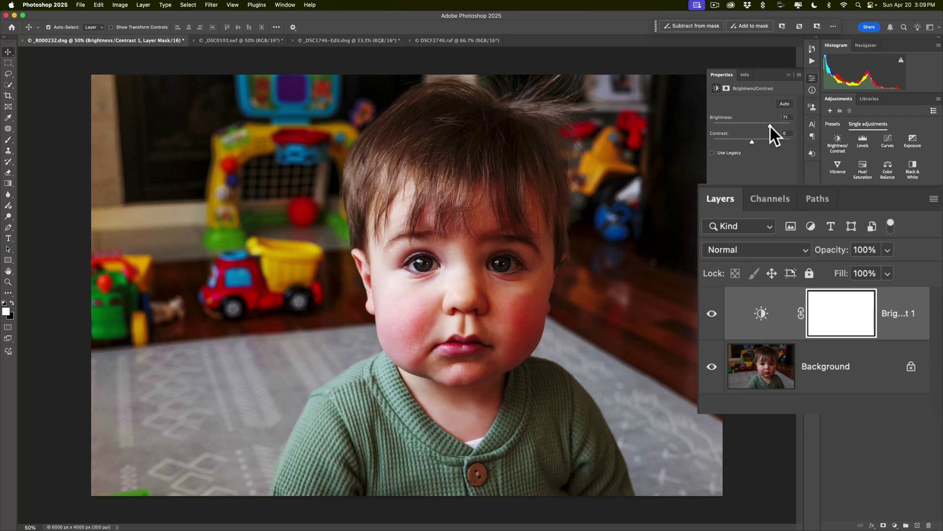
{"action": "left_click", "coordinate": [771, 125]}
{"action": "left_click", "coordinate": [849, 311]}
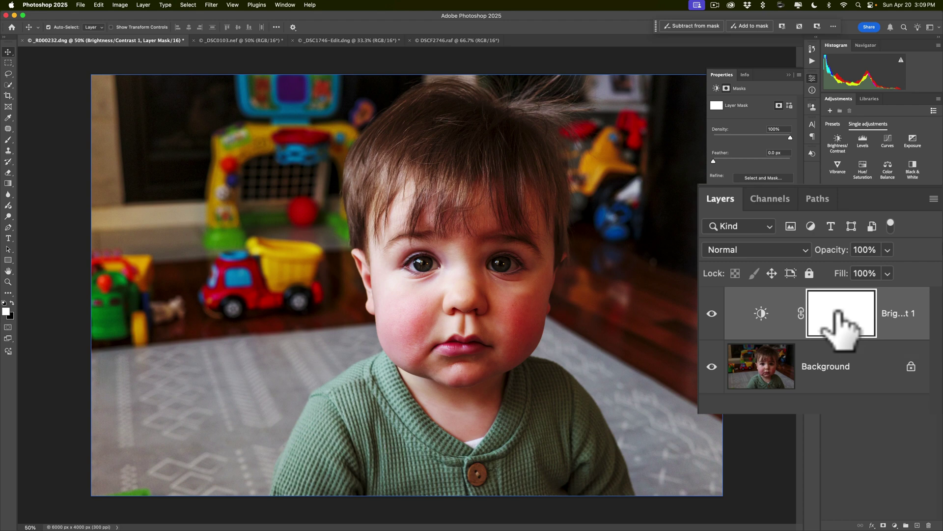
Step: Invert the mask to black, raise Brightness to 83, and reselect the mask
{"action": "key", "text": "super+i"}
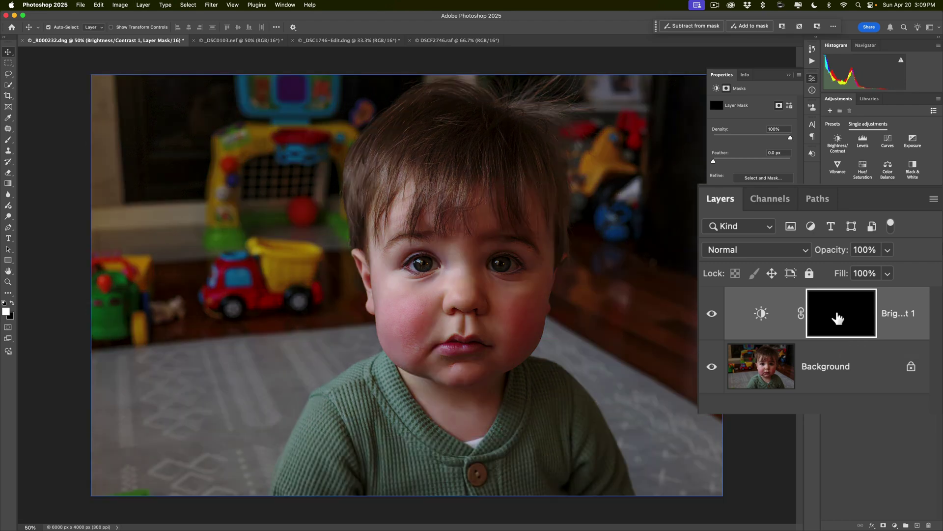
{"action": "left_click", "coordinate": [761, 318]}
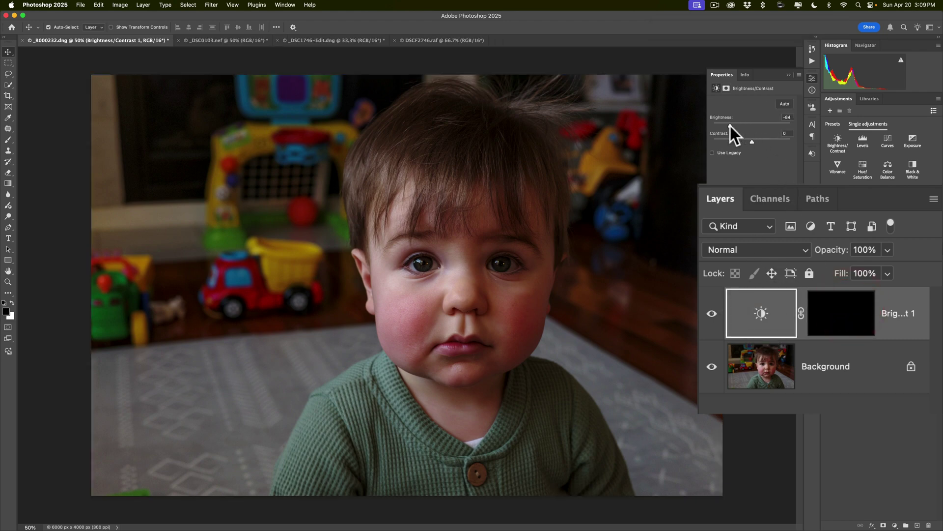
{"action": "left_click_drag", "start_coordinate": [730, 126], "coordinate": [774, 126]}
{"action": "left_click", "coordinate": [831, 312]}
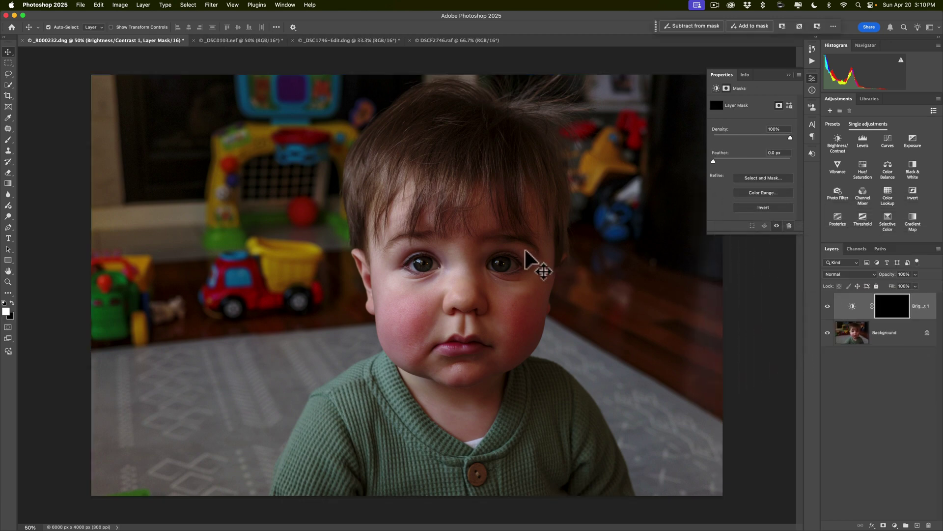
Step: Set up a soft 800 px Brush with white as the foreground colour
{"action": "key", "text": "b"}
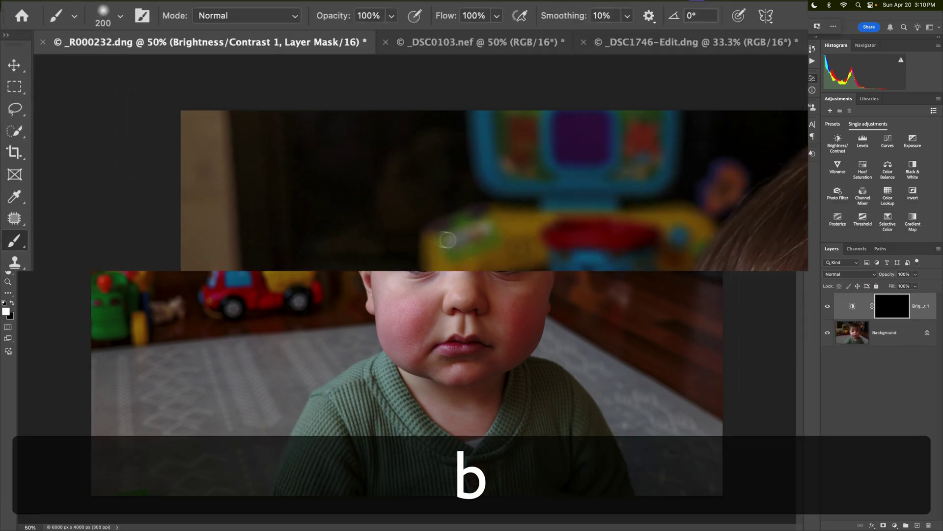
{"action": "left_click", "coordinate": [120, 16]}
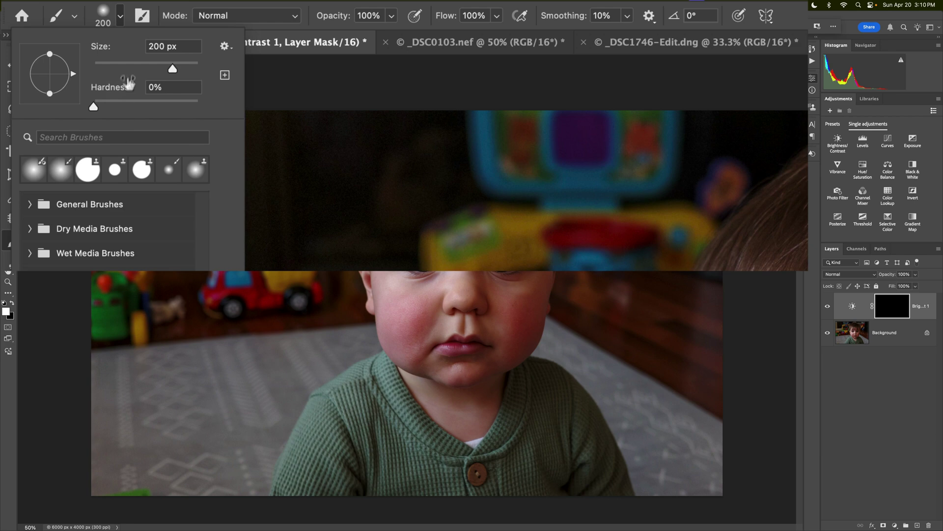
{"action": "left_click", "coordinate": [120, 16]}
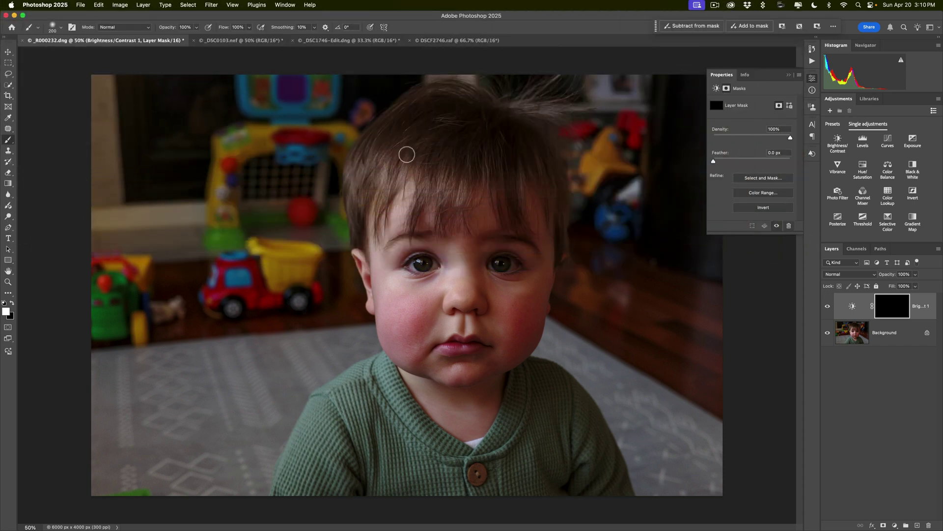
{"action": "key", "text": "bracketright"}
{"action": "key", "text": "bracketright"}
{"action": "key", "text": "bracketright"}
{"action": "key", "text": "bracketright"}
{"action": "key", "text": "bracketright"}
{"action": "key", "text": "bracketright"}
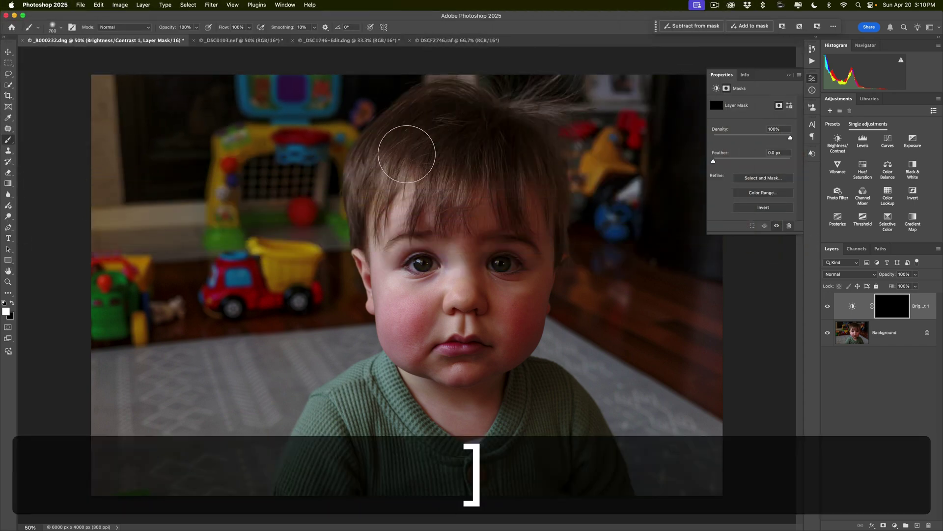
{"action": "key", "text": "bracketleft"}
{"action": "key", "text": "bracketright"}
{"action": "key", "text": "bracketright"}
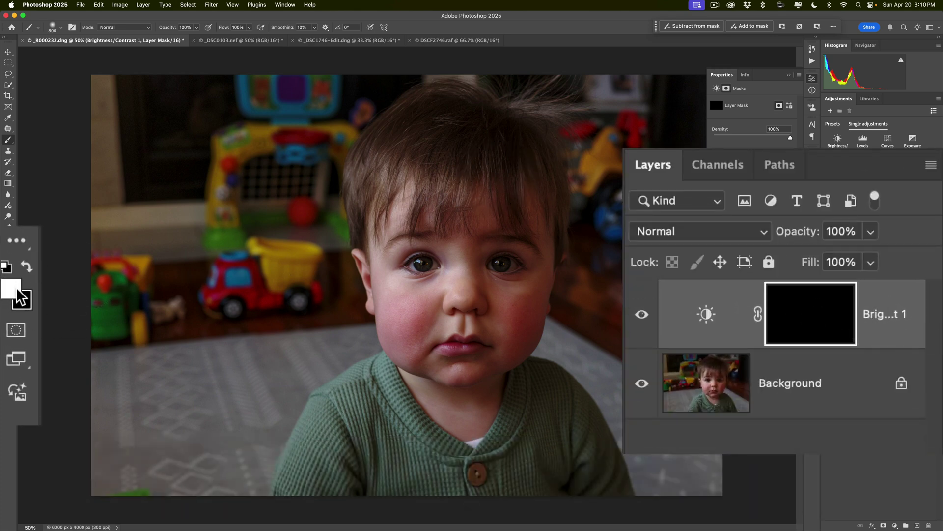
{"action": "key", "text": "x"}
{"action": "key", "text": "x"}
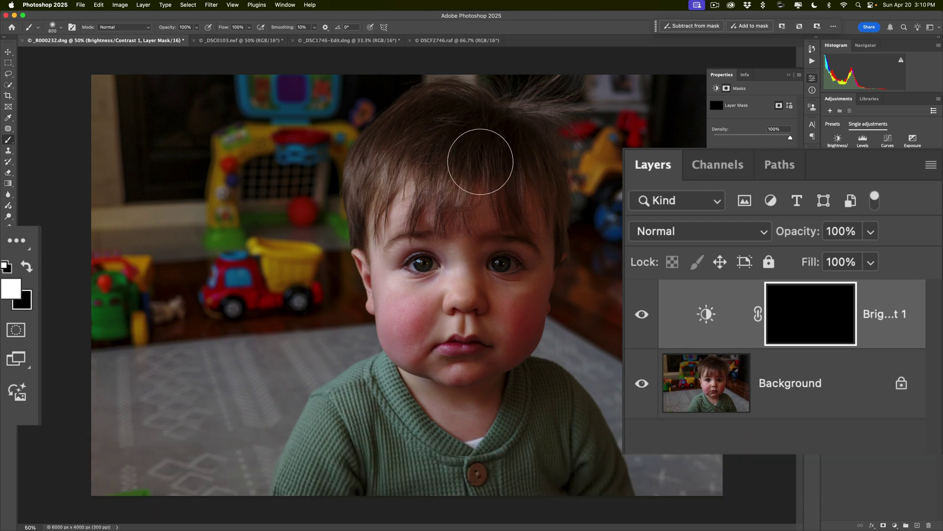
Step: Paint white on the mask over the toddler's hair, forehead, eye, cheeks and chin
{"action": "mouse_move", "coordinate": [490, 161]}
{"action": "left_mouse_down"}
{"action": "mouse_move", "coordinate": [420, 180]}
{"action": "mouse_move", "coordinate": [421, 194]}
{"action": "mouse_move", "coordinate": [440, 155]}
{"action": "mouse_move", "coordinate": [407, 164]}
{"action": "mouse_move", "coordinate": [416, 270]}
{"action": "mouse_move", "coordinate": [427, 267]}
{"action": "mouse_move", "coordinate": [438, 207]}
{"action": "mouse_move", "coordinate": [450, 300]}
{"action": "mouse_move", "coordinate": [464, 199]}
{"action": "mouse_move", "coordinate": [482, 257]}
{"action": "left_mouse_up"}
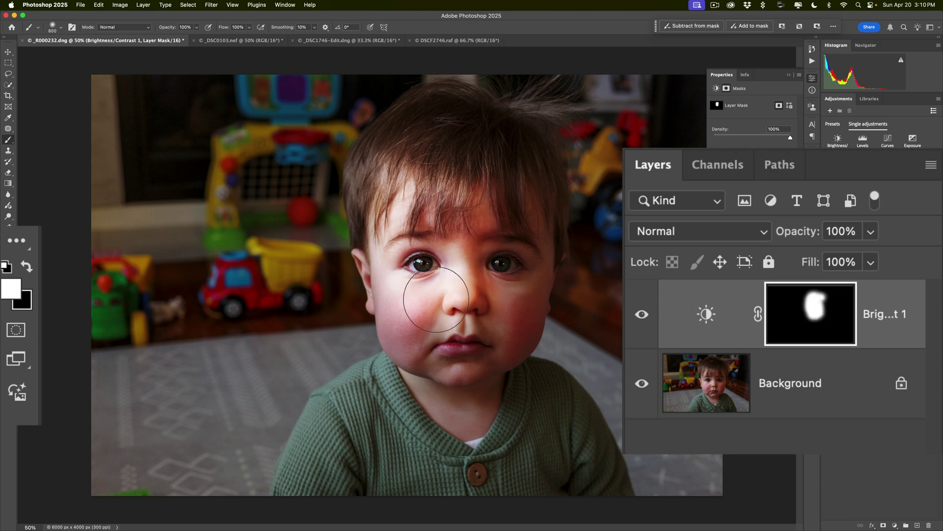
{"action": "left_click_drag", "start_coordinate": [509, 284], "coordinate": [508, 289]}
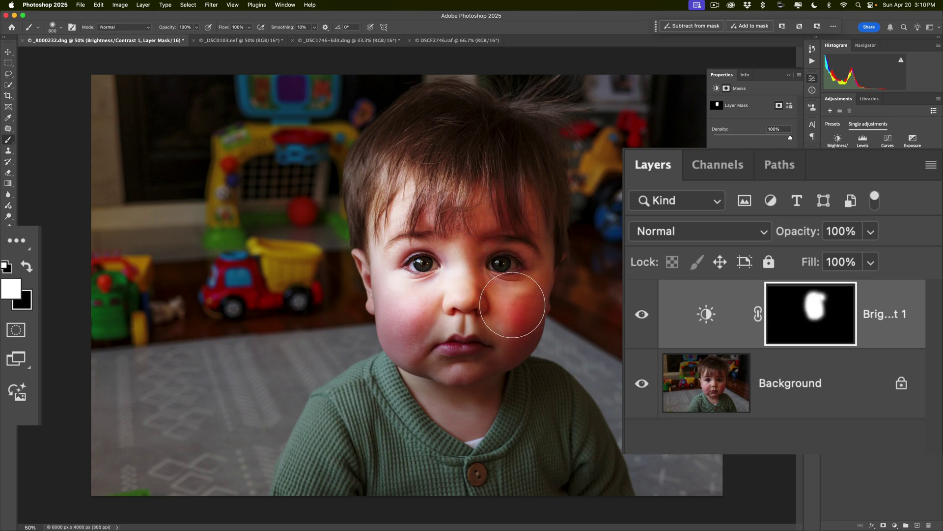
{"action": "mouse_move", "coordinate": [465, 313]}
{"action": "left_mouse_down"}
{"action": "mouse_move", "coordinate": [417, 333]}
{"action": "mouse_move", "coordinate": [442, 368]}
{"action": "mouse_move", "coordinate": [457, 375]}
{"action": "mouse_move", "coordinate": [494, 344]}
{"action": "left_mouse_up"}
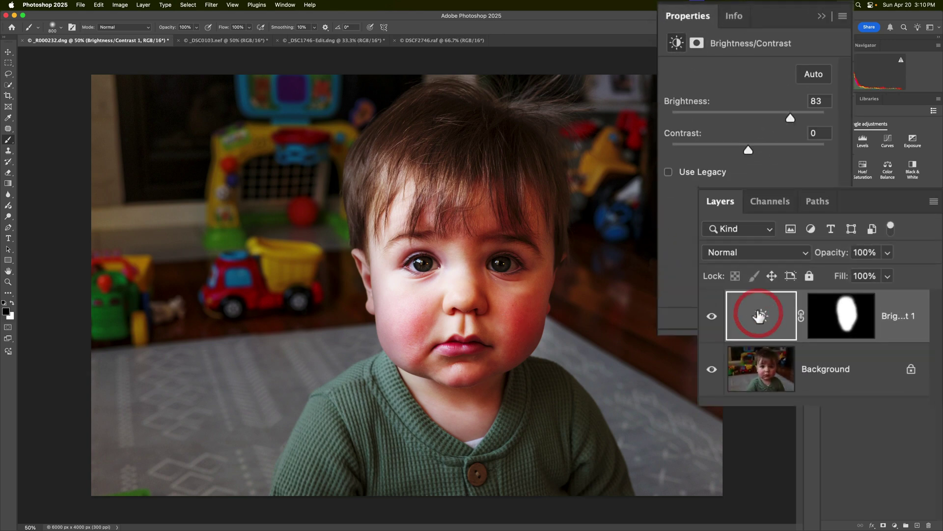
Step: Lower the Brightness, then delete the Brightness/Contrast layer from its Properties panel
{"action": "left_click_drag", "start_coordinate": [789, 118], "coordinate": [764, 125]}
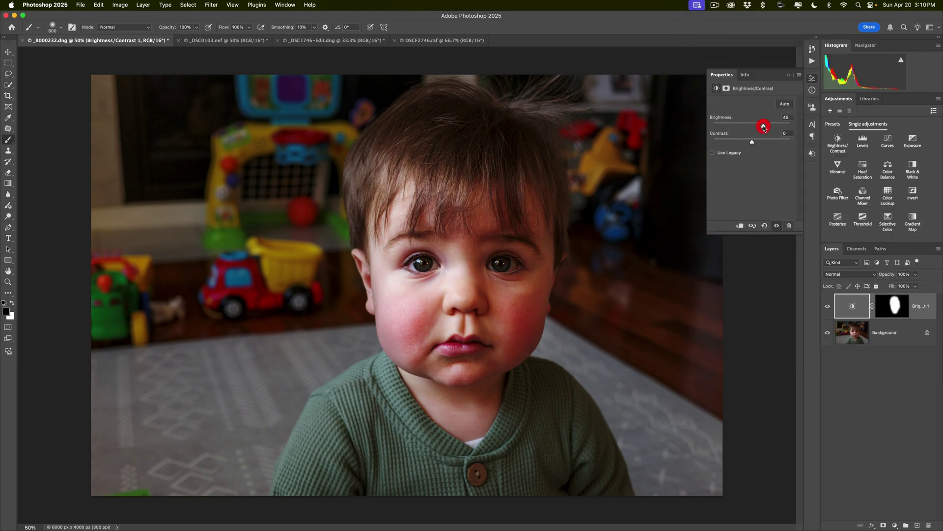
{"action": "left_click", "coordinate": [788, 77]}
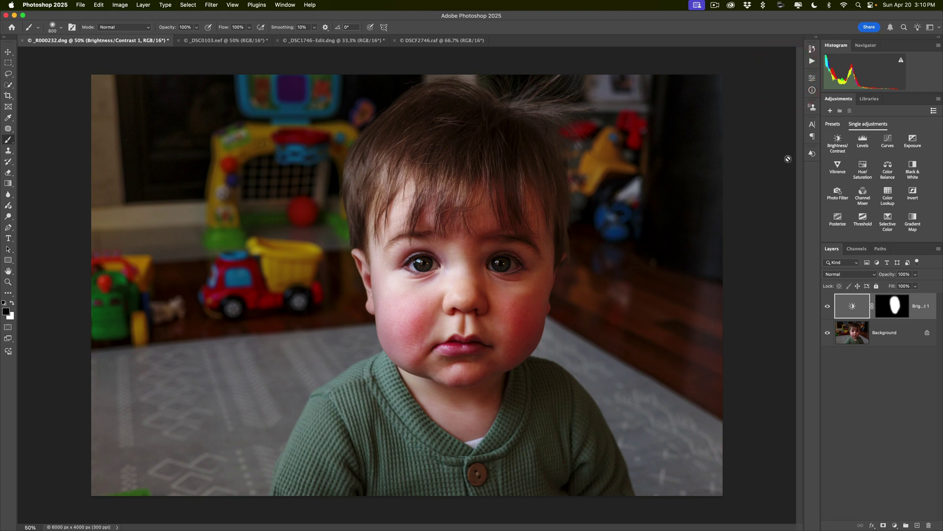
{"action": "left_click", "coordinate": [852, 306]}
{"action": "double_click", "coordinate": [850, 305]}
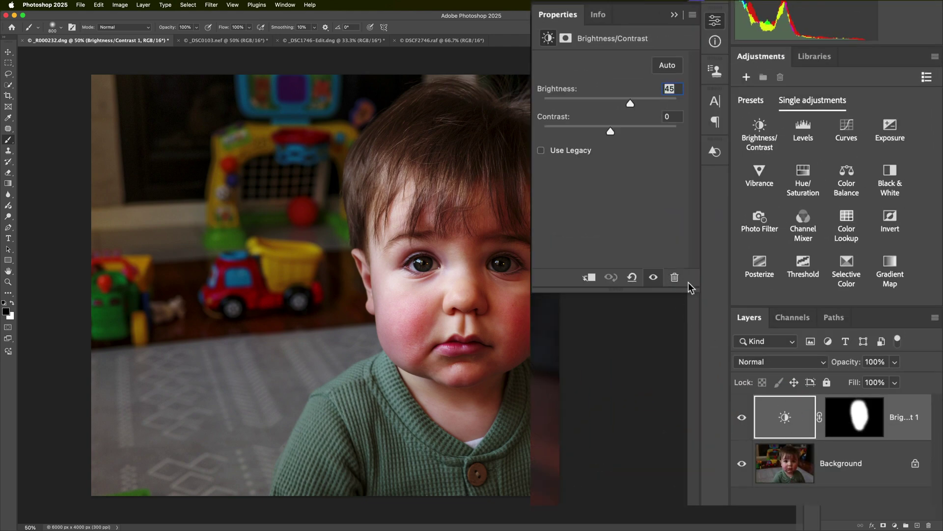
{"action": "left_click", "coordinate": [675, 277]}
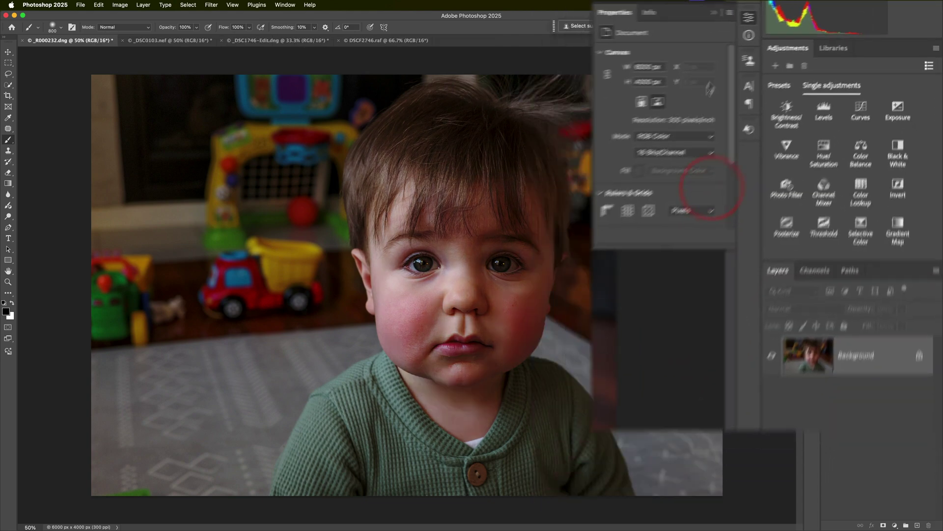
Step: Switch to the Move tool and restore the default toolbar via Edit > Toolbar
{"action": "left_click", "coordinate": [790, 76]}
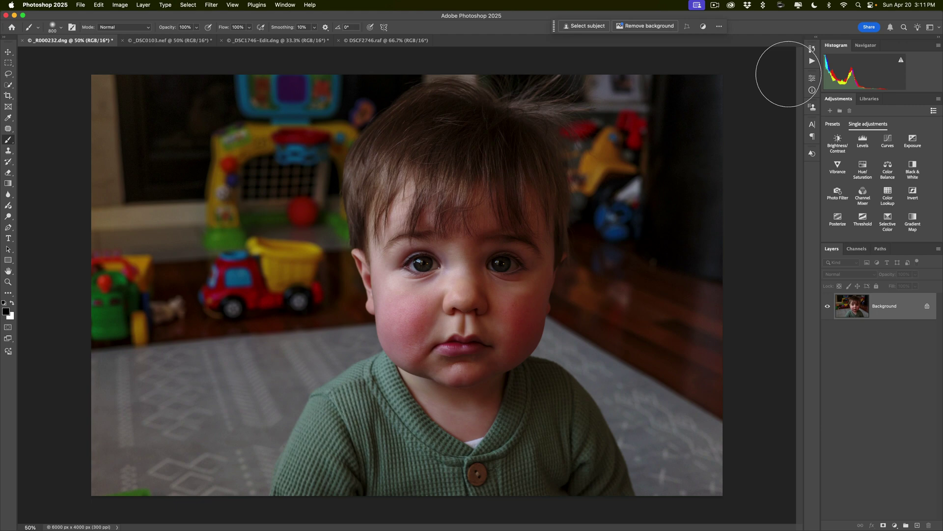
{"action": "left_click", "coordinate": [8, 52]}
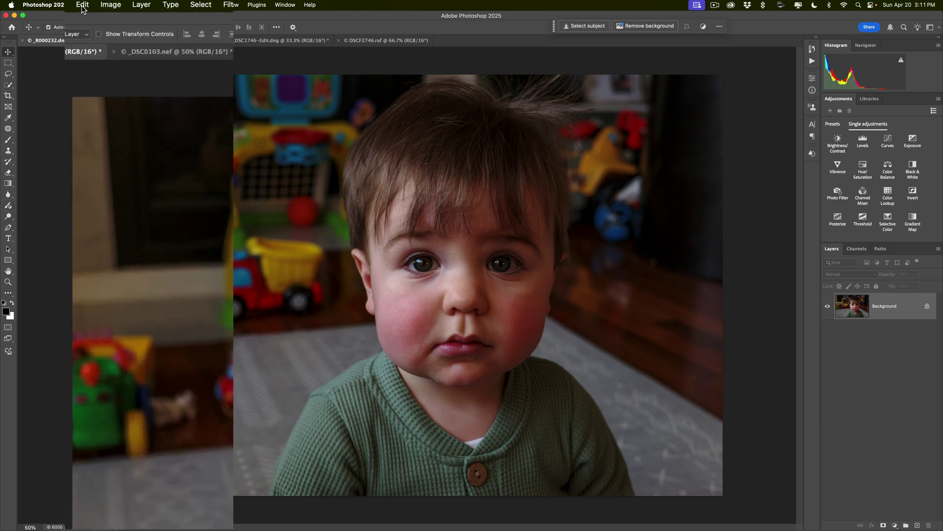
{"action": "left_click", "coordinate": [99, 5]}
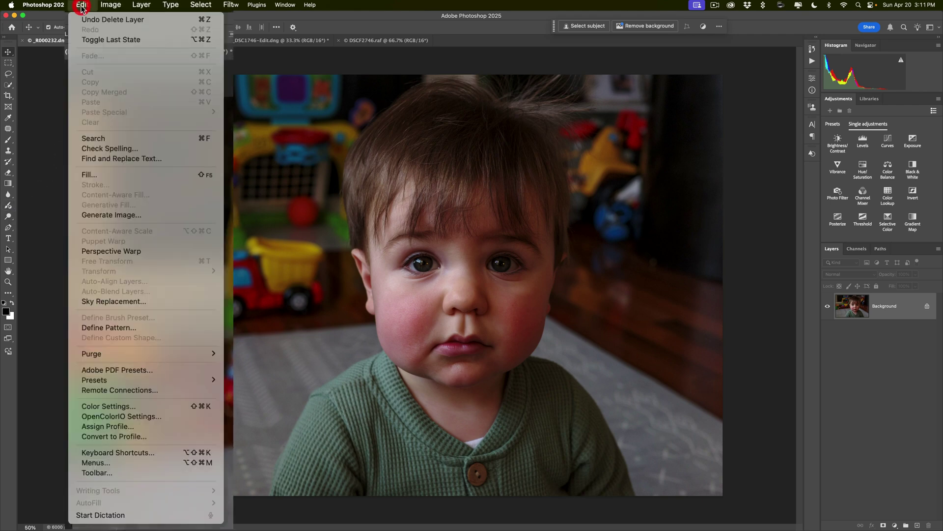
{"action": "left_click", "coordinate": [102, 473]}
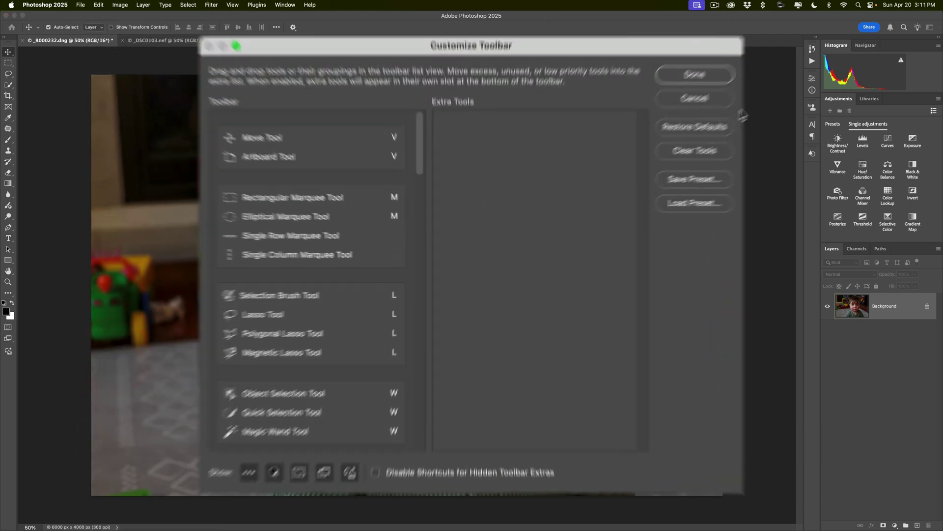
{"action": "left_click", "coordinate": [759, 97]}
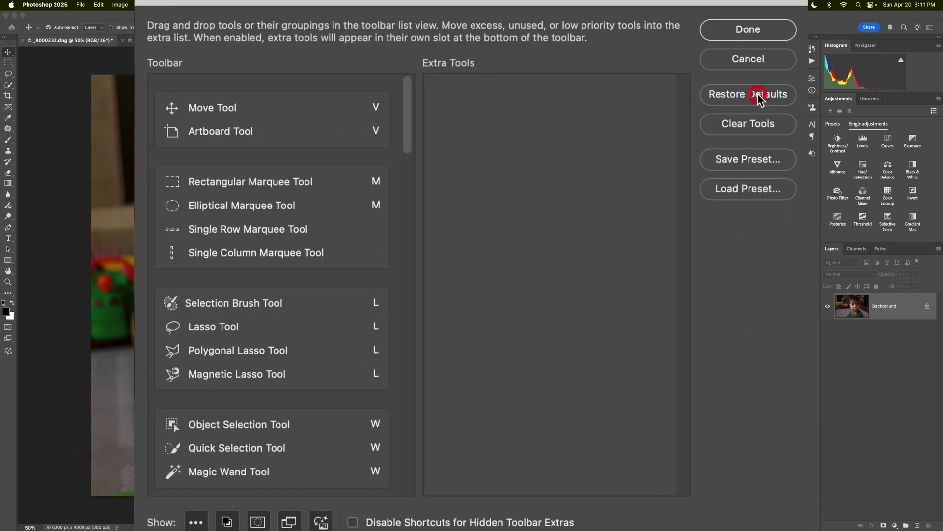
{"action": "left_click", "coordinate": [749, 31]}
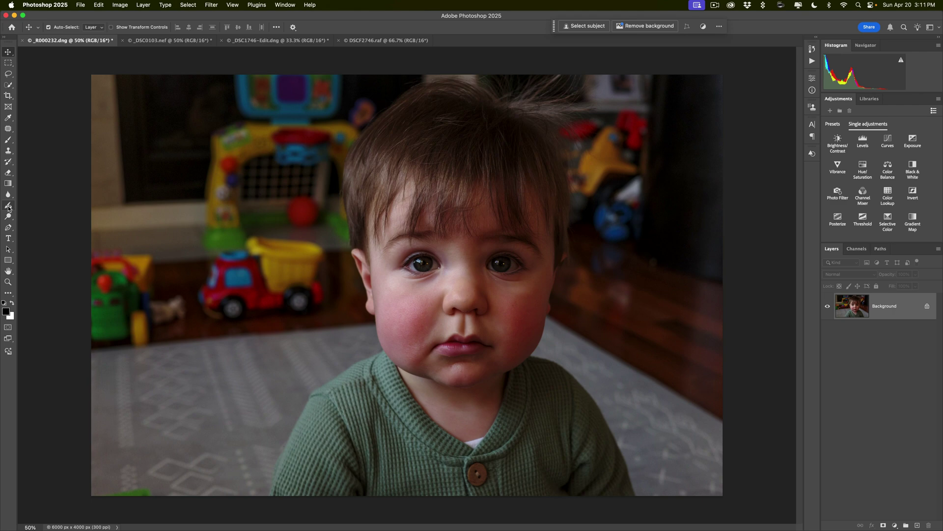
Step: Pick the Adjustment Brush Tool with Brightness/Contrast as the adjustment type
{"action": "left_click", "coordinate": [8, 208]}
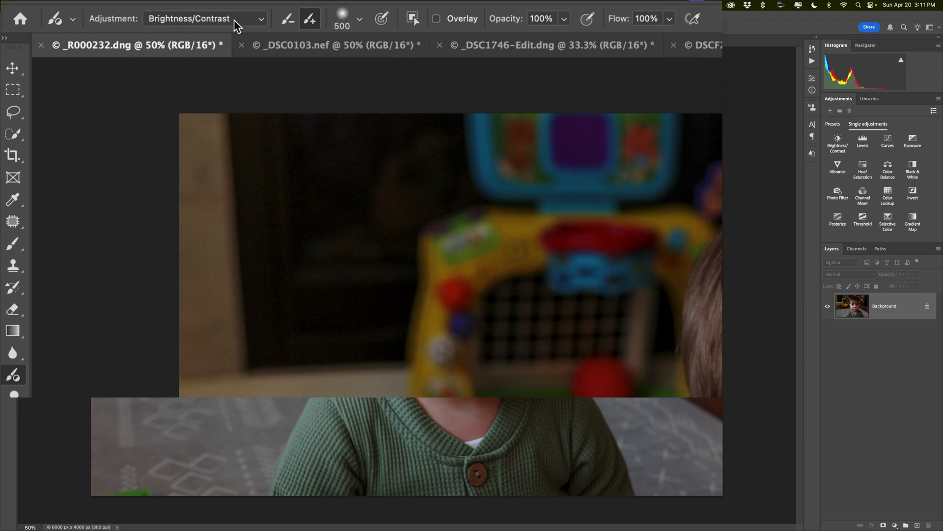
{"action": "left_click", "coordinate": [262, 22]}
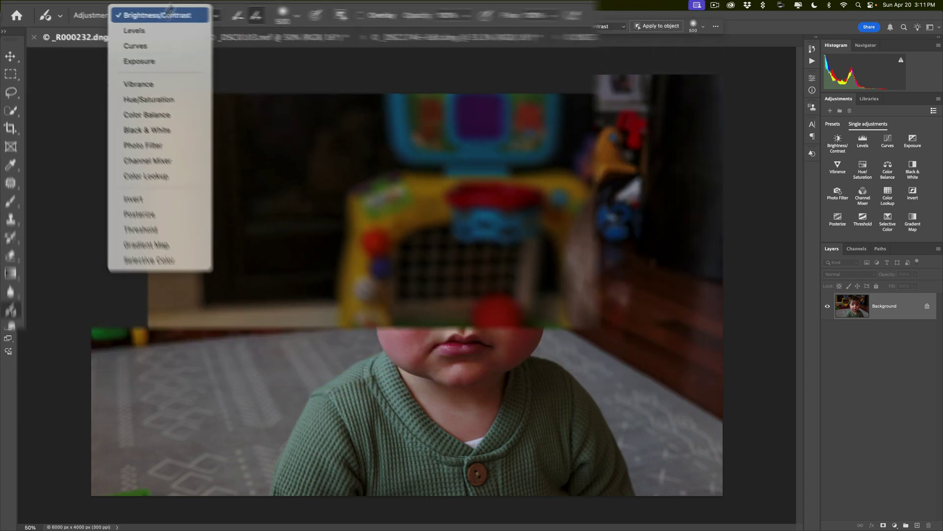
{"action": "key", "text": "Escape"}
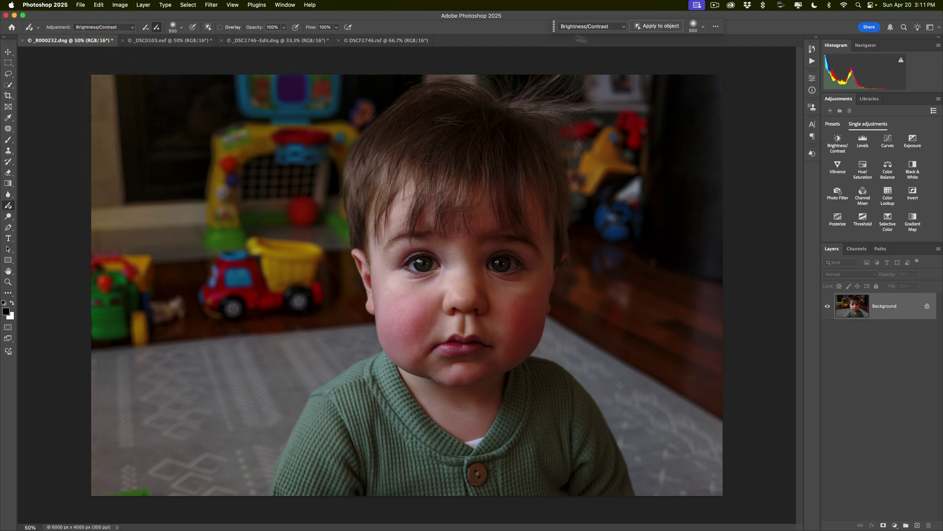
{"action": "left_click_drag", "start_coordinate": [554, 27], "coordinate": [24, 62]}
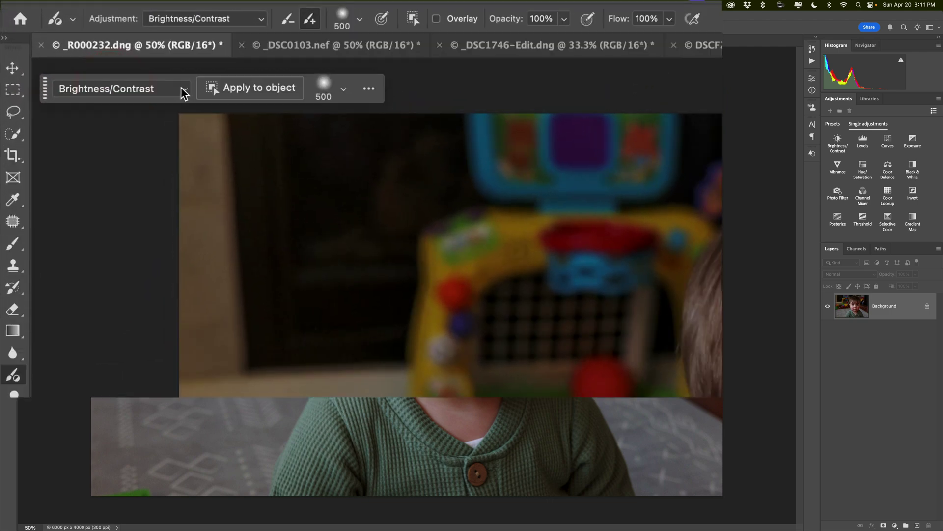
{"action": "left_click", "coordinate": [92, 61]}
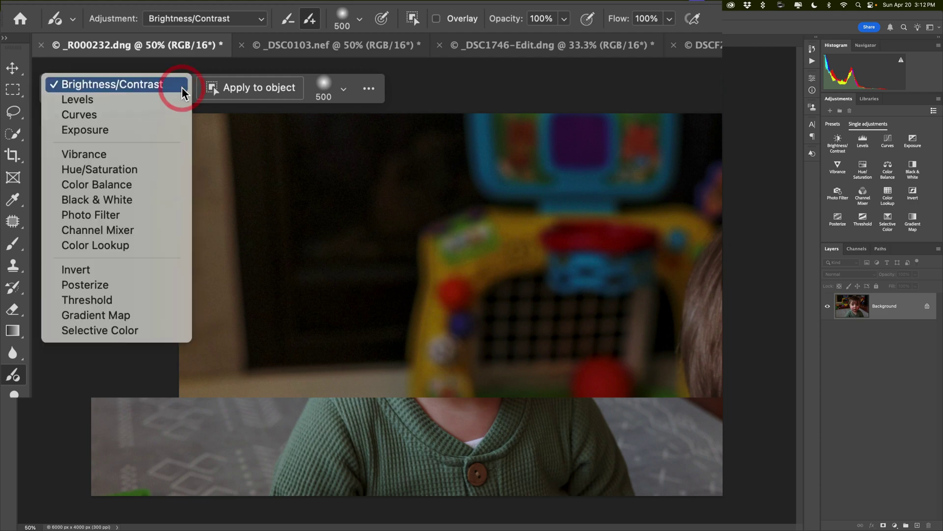
{"action": "left_click", "coordinate": [144, 89]}
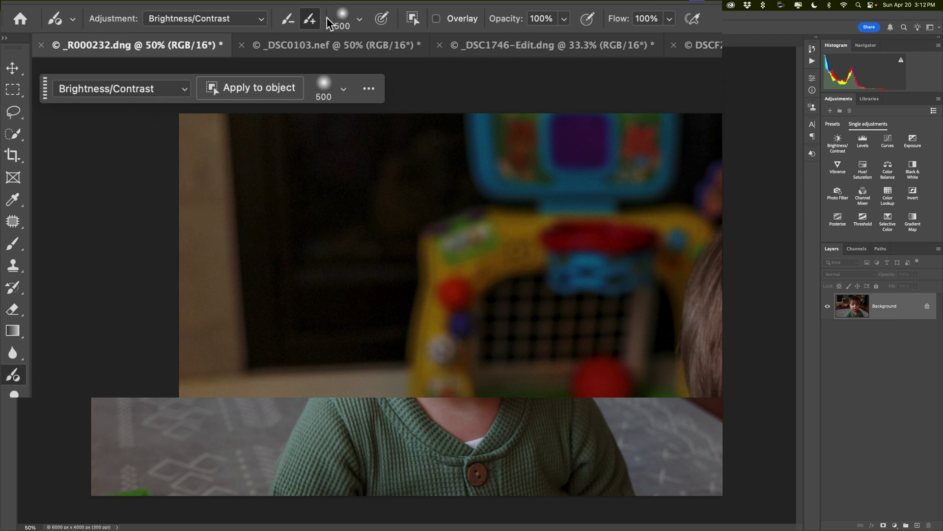
Step: Enlarge the brush to 900 and paint the brightening over the toddler's face
{"action": "left_click", "coordinate": [351, 20]}
{"action": "left_click", "coordinate": [339, 20]}
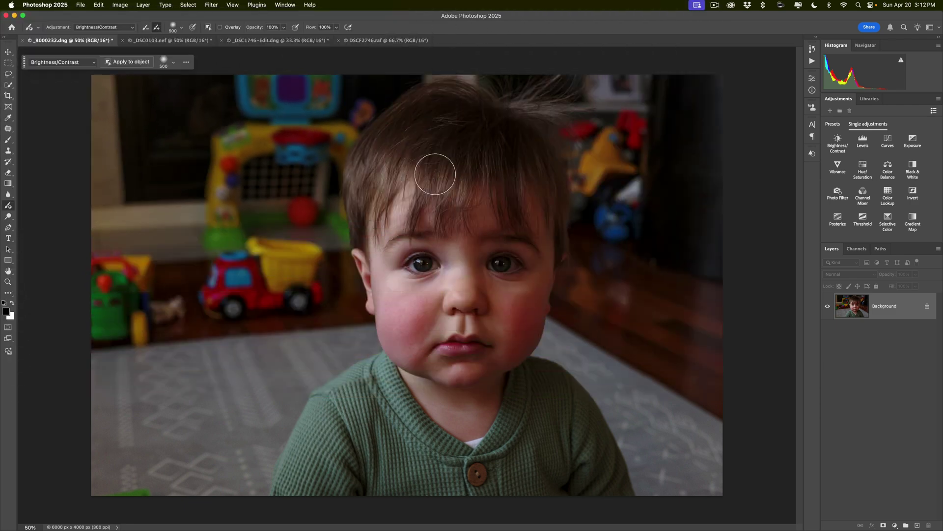
{"action": "key", "text": "bracketright"}
{"action": "key", "text": "bracketright"}
{"action": "key", "text": "bracketright"}
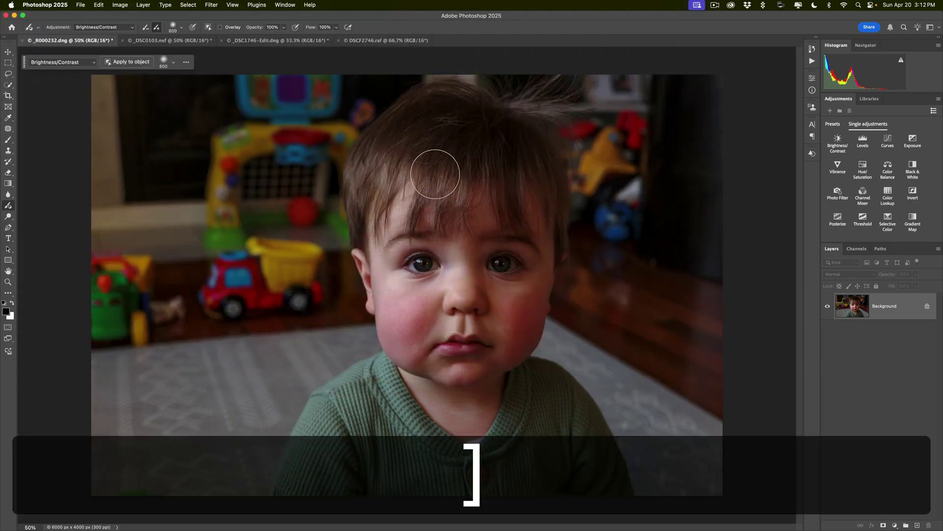
{"action": "key", "text": "bracketright"}
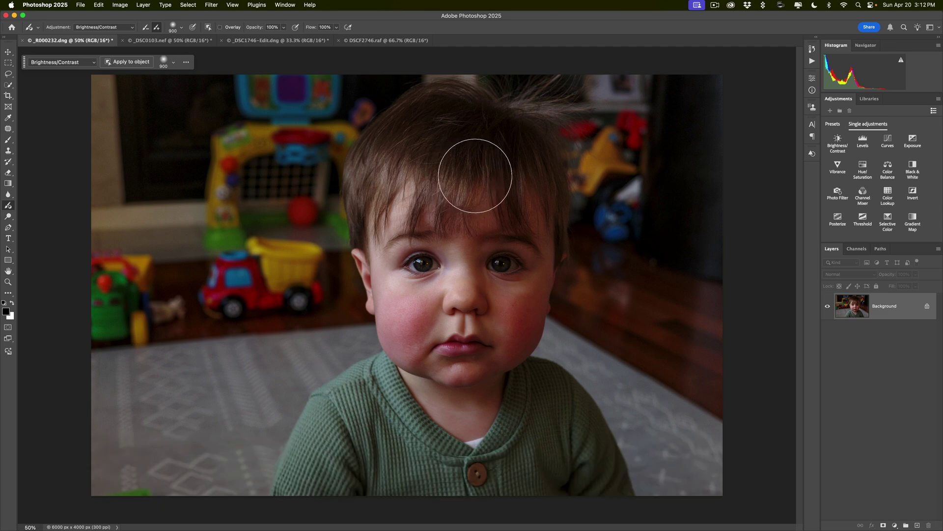
{"action": "mouse_move", "coordinate": [506, 172]}
{"action": "left_mouse_down"}
{"action": "mouse_move", "coordinate": [430, 182]}
{"action": "mouse_move", "coordinate": [448, 228]}
{"action": "mouse_move", "coordinate": [469, 192]}
{"action": "mouse_move", "coordinate": [421, 229]}
{"action": "mouse_move", "coordinate": [441, 285]}
{"action": "mouse_move", "coordinate": [413, 233]}
{"action": "mouse_move", "coordinate": [424, 364]}
{"action": "mouse_move", "coordinate": [435, 321]}
{"action": "mouse_move", "coordinate": [474, 283]}
{"action": "mouse_move", "coordinate": [499, 324]}
{"action": "mouse_move", "coordinate": [511, 284]}
{"action": "mouse_move", "coordinate": [512, 201]}
{"action": "mouse_move", "coordinate": [481, 312]}
{"action": "mouse_move", "coordinate": [491, 345]}
{"action": "mouse_move", "coordinate": [484, 362]}
{"action": "mouse_move", "coordinate": [461, 367]}
{"action": "mouse_move", "coordinate": [459, 344]}
{"action": "mouse_move", "coordinate": [502, 234]}
{"action": "mouse_move", "coordinate": [474, 158]}
{"action": "left_mouse_up"}
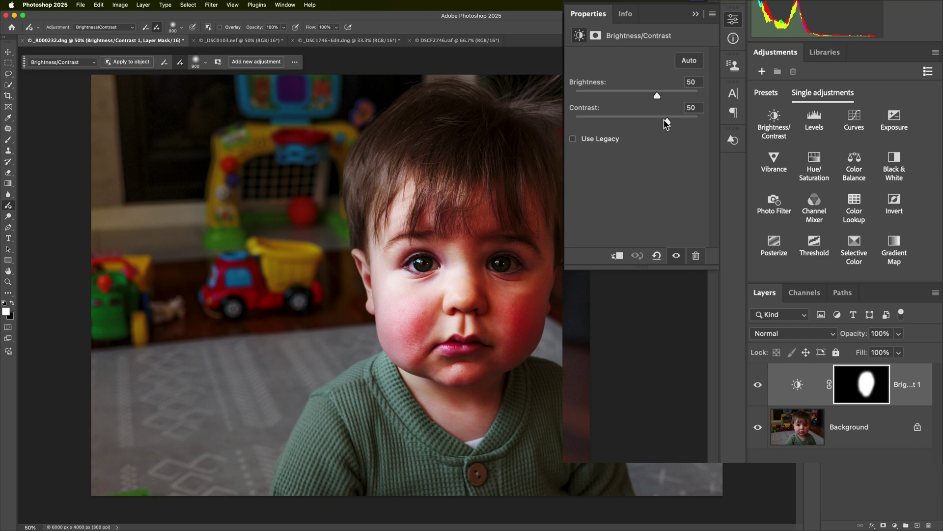
Step: Reset Contrast to 0 and raise Brightness to 61 on the face adjustment
{"action": "double_click", "coordinate": [665, 121]}
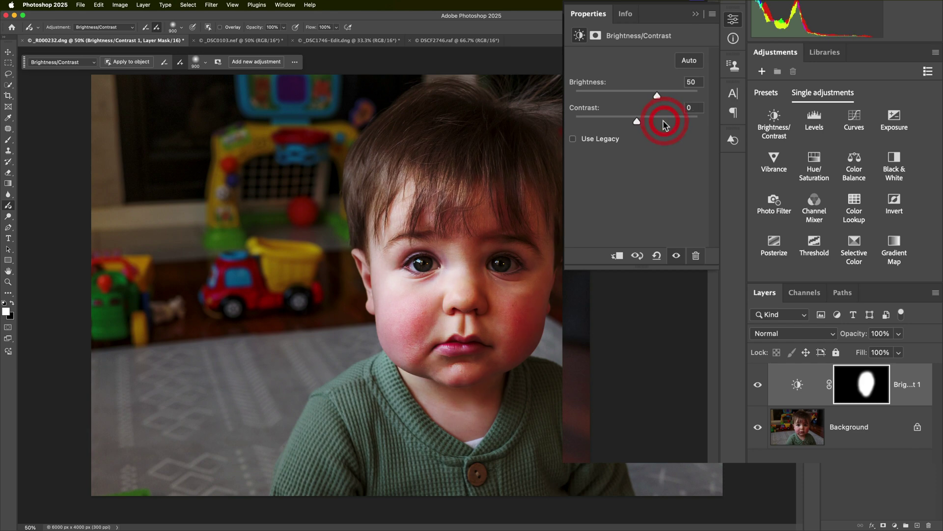
{"action": "left_click_drag", "start_coordinate": [657, 98], "coordinate": [662, 97]}
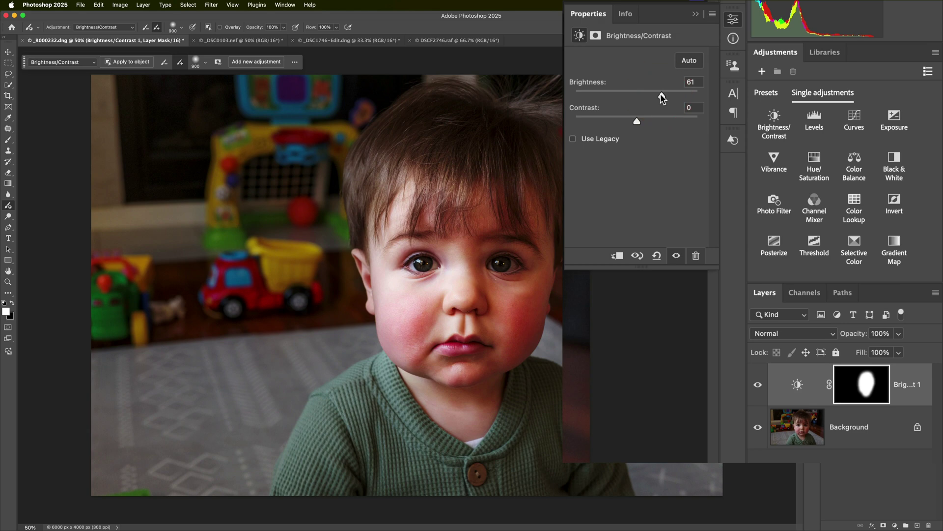
{"action": "left_click", "coordinate": [789, 76]}
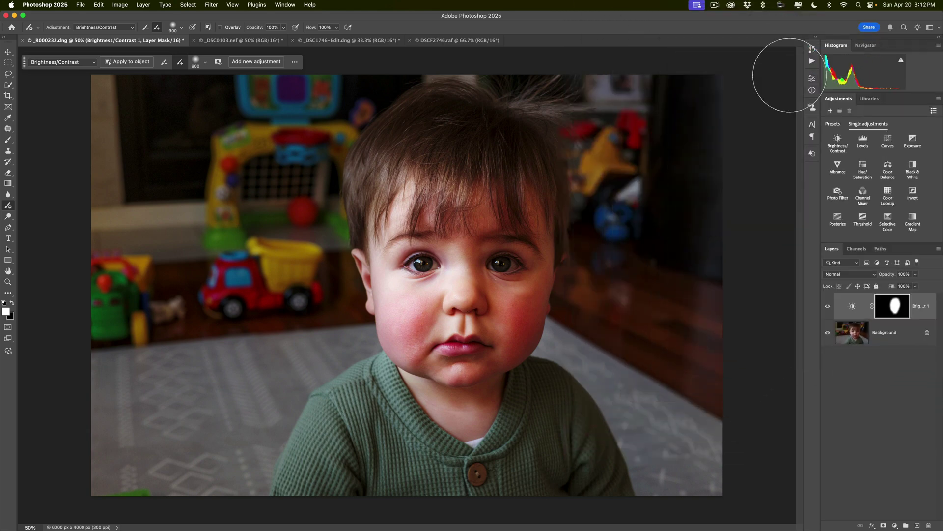
Step: Switch to the bird photo _DSC0103.nef and choose Vibrance as the adjustment
{"action": "left_click", "coordinate": [228, 40]}
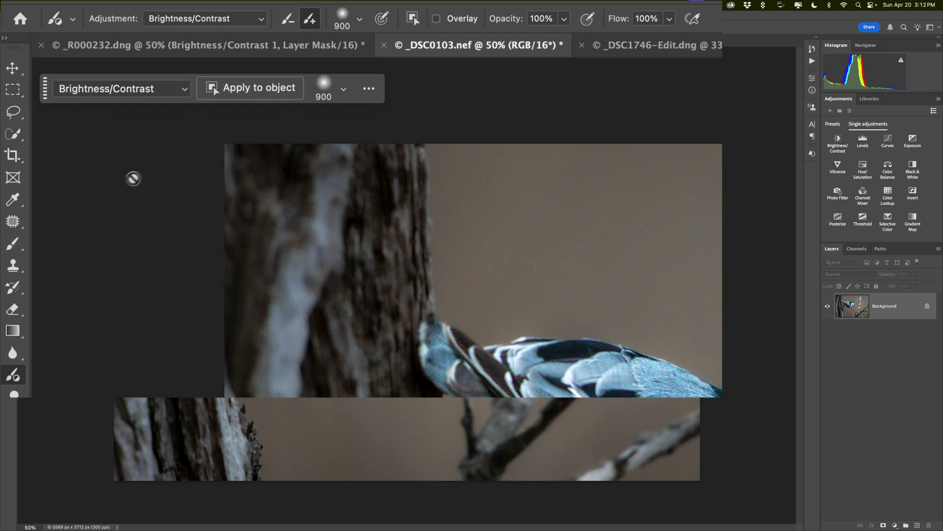
{"action": "left_click", "coordinate": [184, 87]}
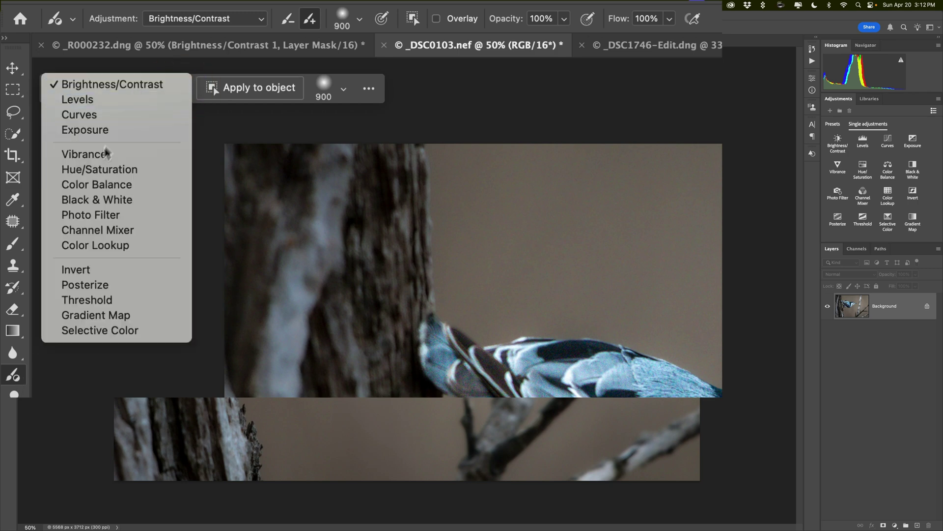
{"action": "left_click", "coordinate": [96, 155]}
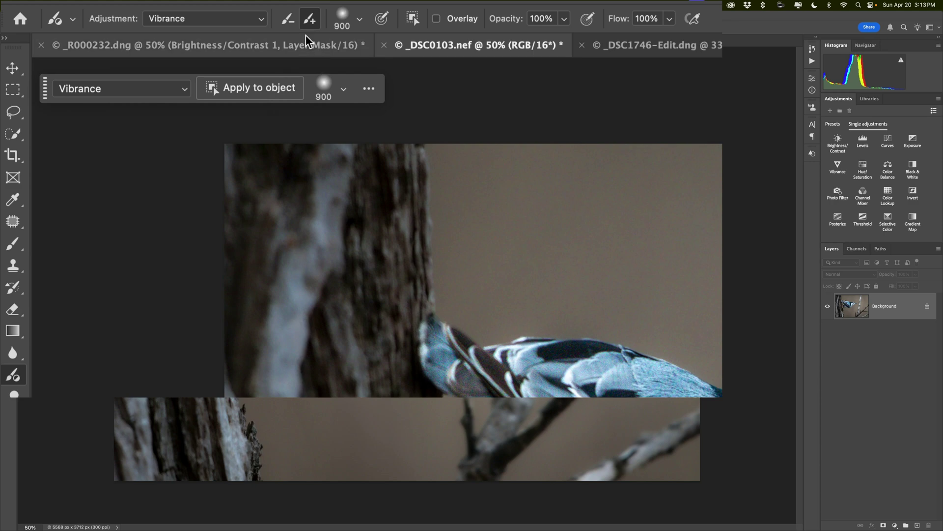
Step: Turn on Apply to object so the Vibrance adjustment targets a detected object
{"action": "left_click", "coordinate": [416, 19]}
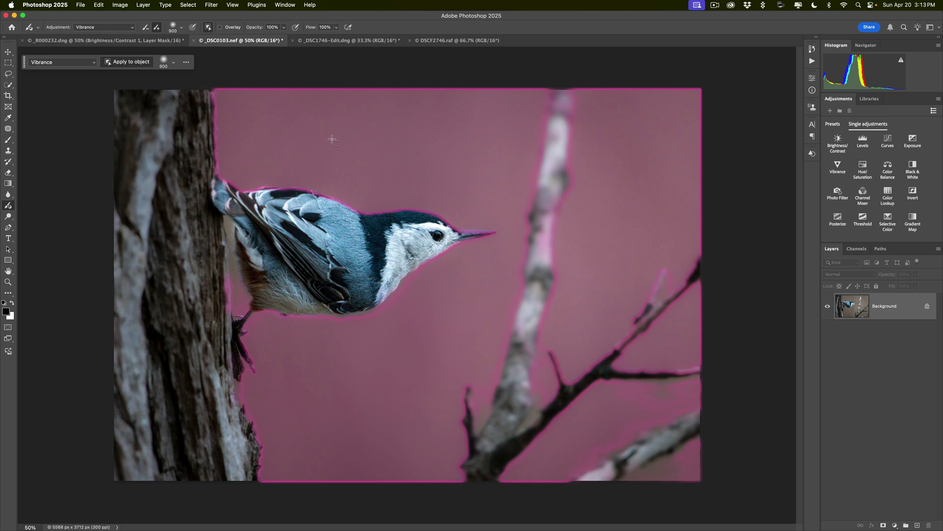
Step: Apply Vibrance to the bird, then soften it to Vibrance +38 and Saturation +17
{"action": "left_click", "coordinate": [325, 235]}
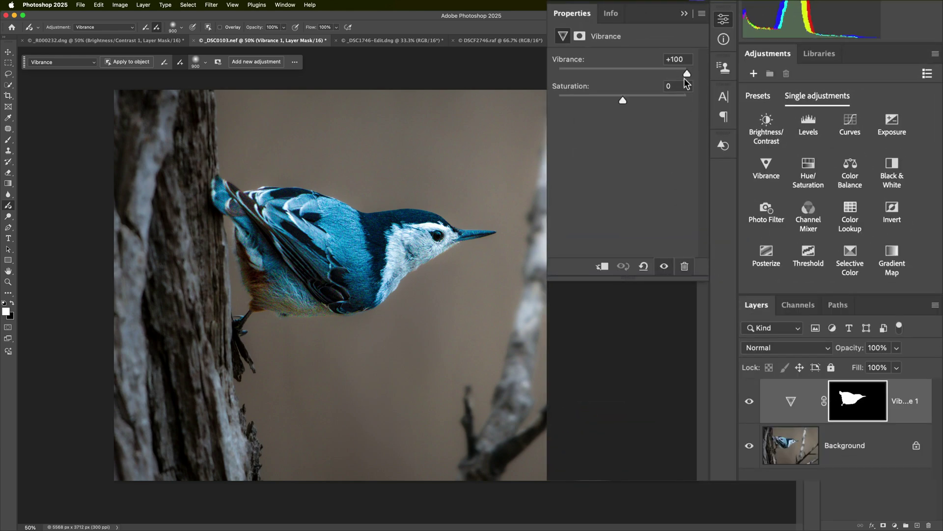
{"action": "left_click_drag", "start_coordinate": [682, 72], "coordinate": [633, 98]}
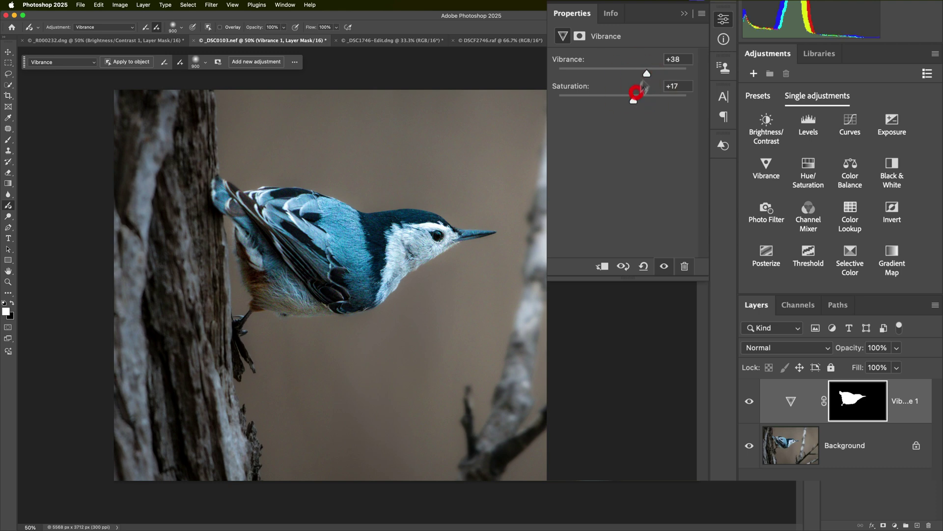
{"action": "left_click", "coordinate": [682, 14]}
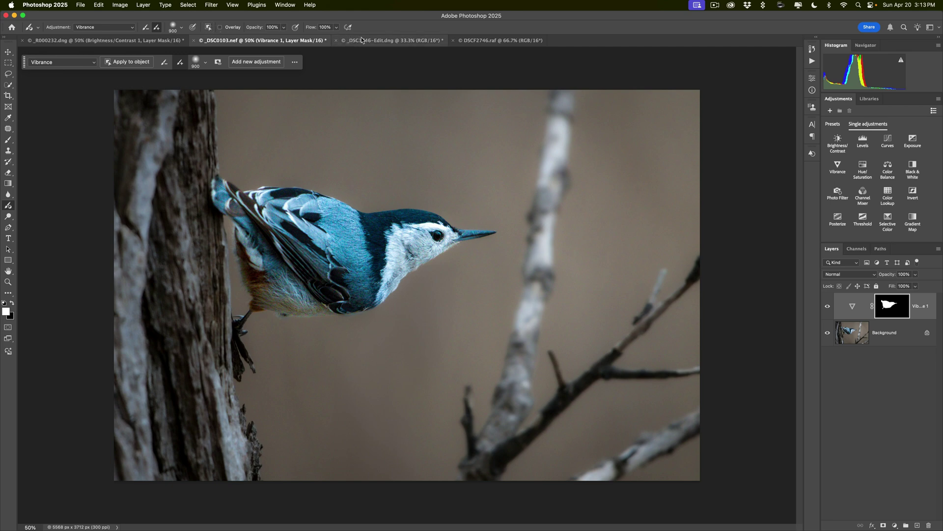
Step: On the grain elevator photo, set the Adjustment Brush type to Hue/Saturation
{"action": "left_click", "coordinate": [362, 41]}
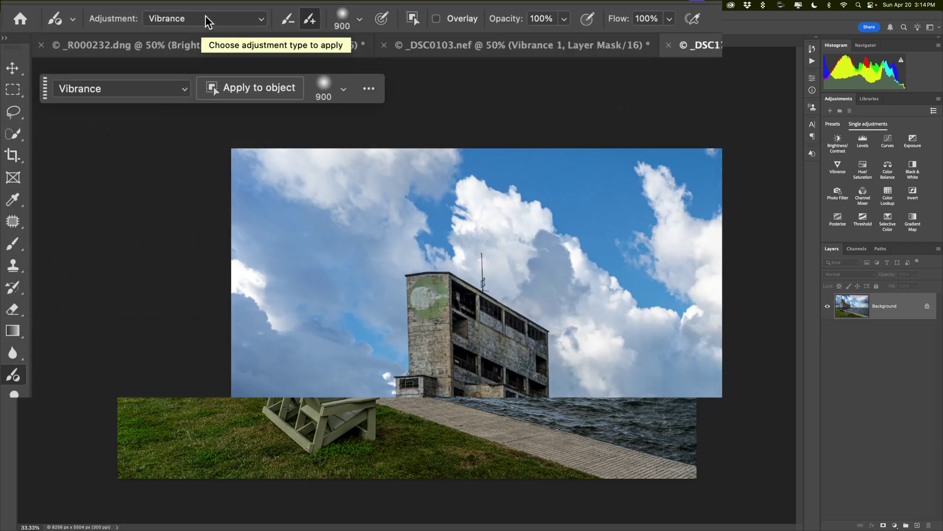
{"action": "left_click", "coordinate": [182, 89]}
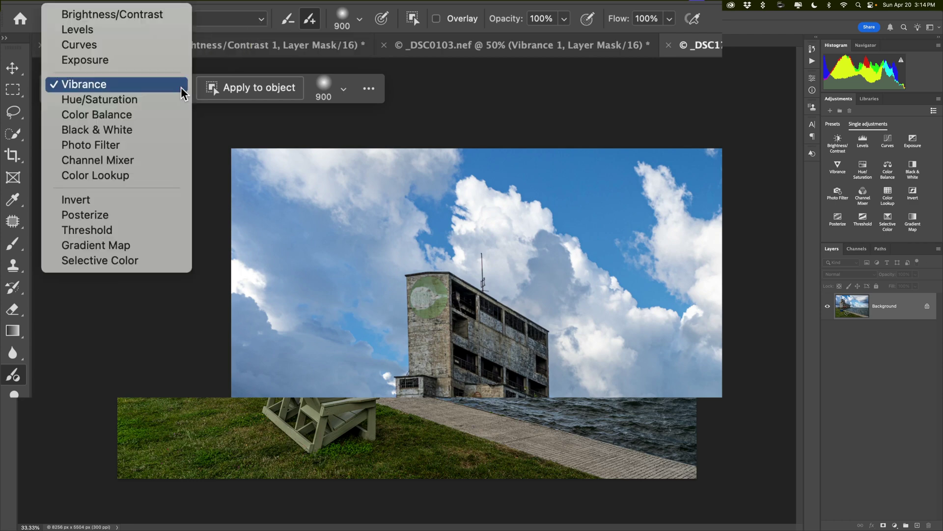
{"action": "left_click", "coordinate": [146, 99]}
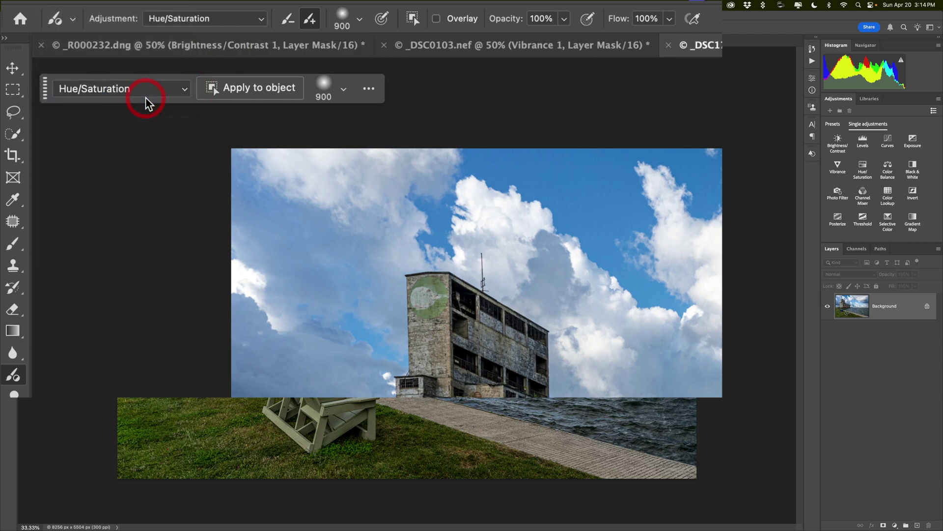
Step: Use Select Object on the red doors to create a Hue/Saturation layer masked to them
{"action": "left_click", "coordinate": [413, 19]}
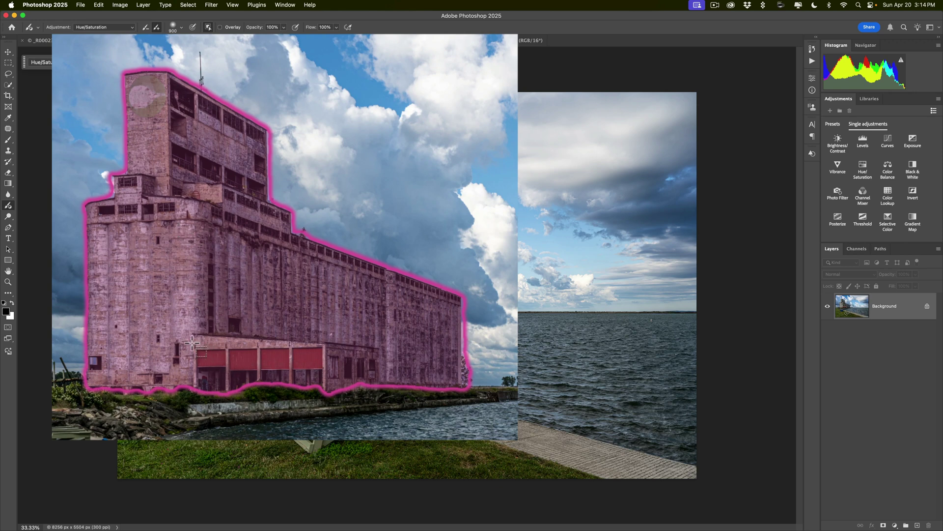
{"action": "left_click_drag", "start_coordinate": [190, 344], "coordinate": [326, 375]}
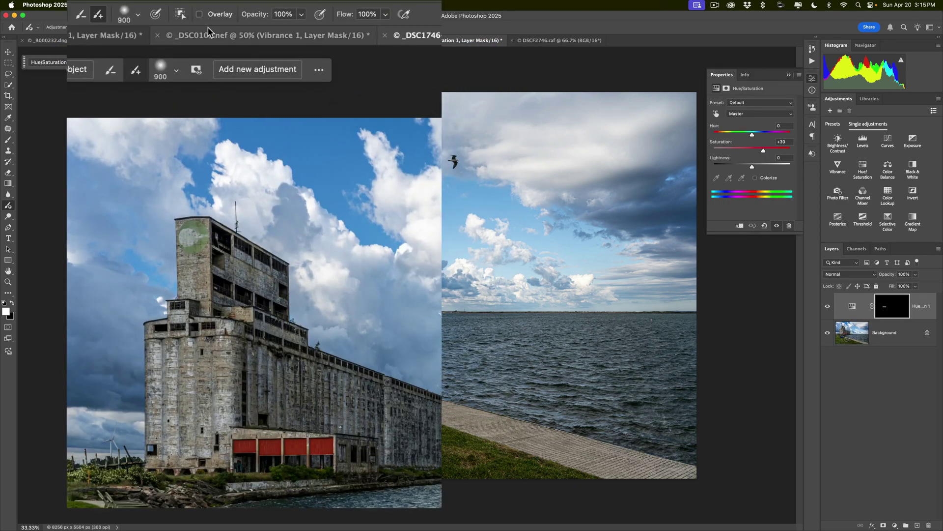
Step: Check the doors' mask overlay, then settle the doors at Hue 0, Saturation +50, Lightness −1
{"action": "left_click", "coordinate": [199, 15]}
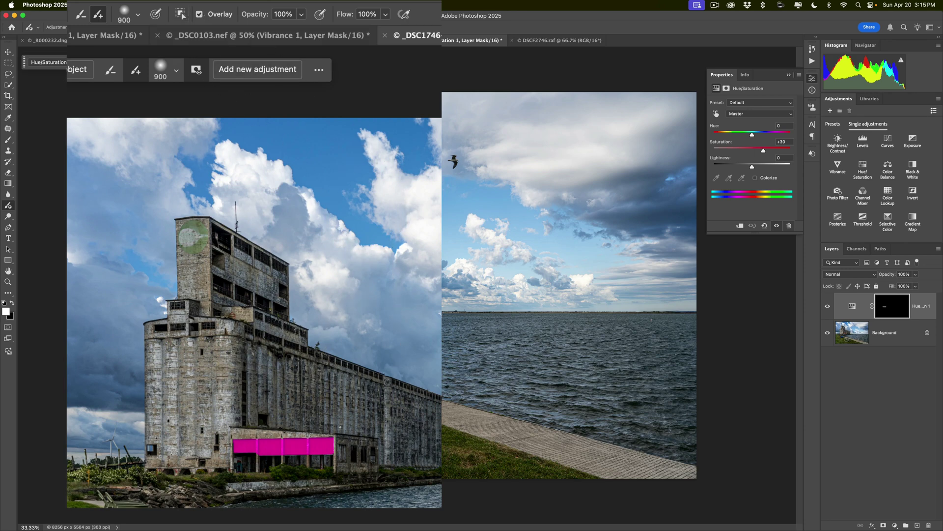
{"action": "left_click", "coordinate": [199, 14]}
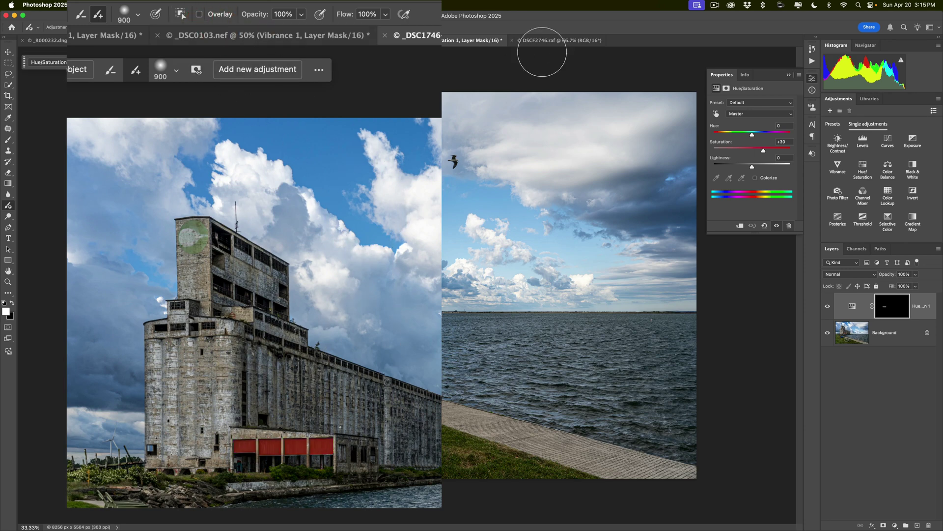
{"action": "left_click_drag", "start_coordinate": [752, 175], "coordinate": [804, 173]}
{"action": "left_click_drag", "start_coordinate": [826, 203], "coordinate": [748, 206]}
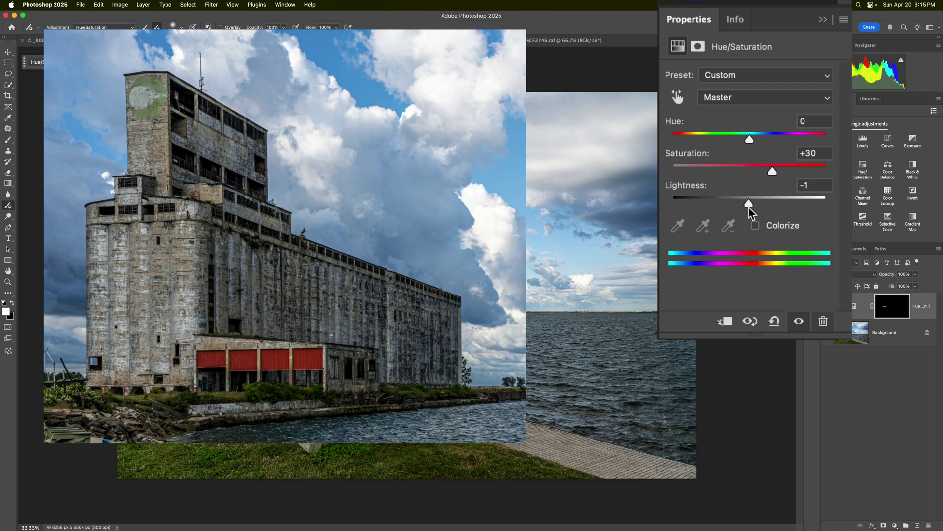
{"action": "left_click_drag", "start_coordinate": [772, 171], "coordinate": [780, 170]}
{"action": "mouse_move", "coordinate": [752, 141]}
{"action": "left_mouse_down"}
{"action": "mouse_move", "coordinate": [811, 139]}
{"action": "mouse_move", "coordinate": [747, 142]}
{"action": "left_mouse_up"}
{"action": "mouse_move", "coordinate": [783, 171]}
{"action": "left_mouse_down"}
{"action": "mouse_move", "coordinate": [795, 170]}
{"action": "mouse_move", "coordinate": [788, 172]}
{"action": "left_mouse_up"}
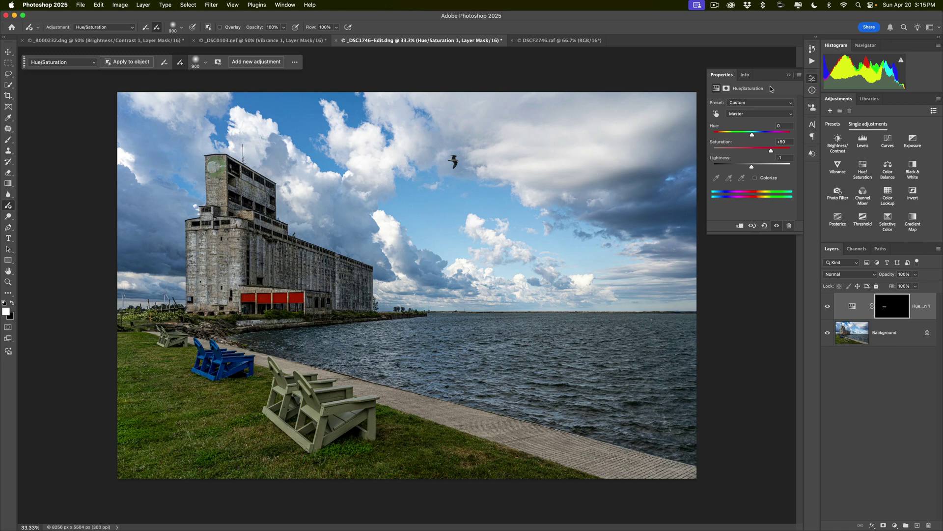
Step: Switch to DSCF2746.raf with Brightness/Contrast as the brush adjustment, set to apply to an object
{"action": "left_click", "coordinate": [789, 76]}
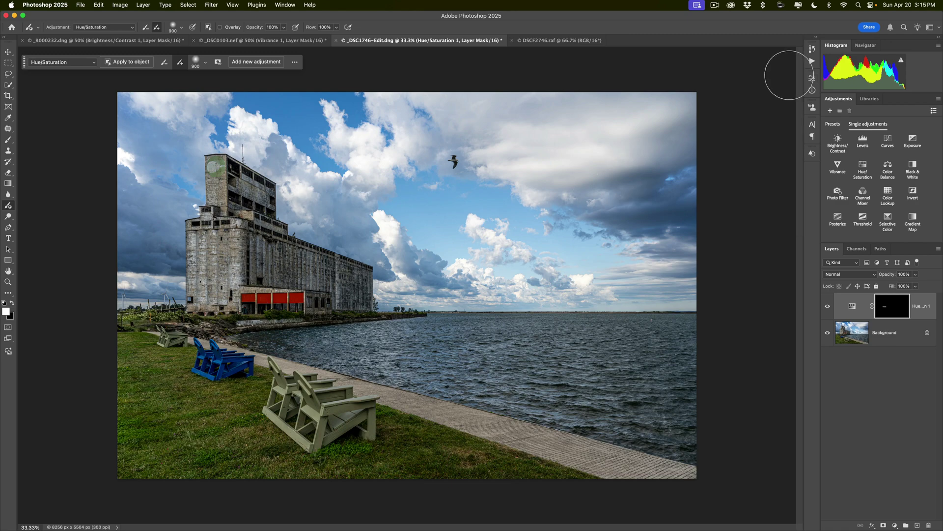
{"action": "left_click", "coordinate": [569, 40]}
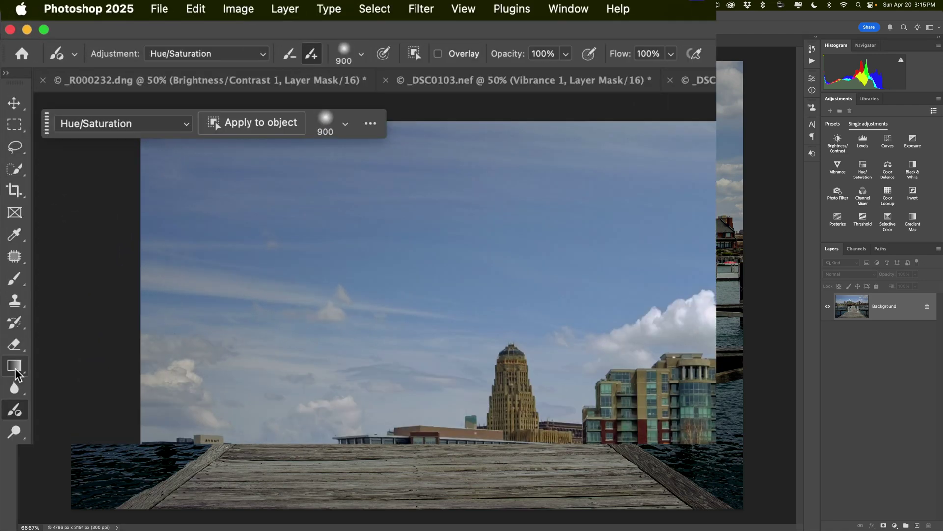
{"action": "left_click", "coordinate": [186, 127]}
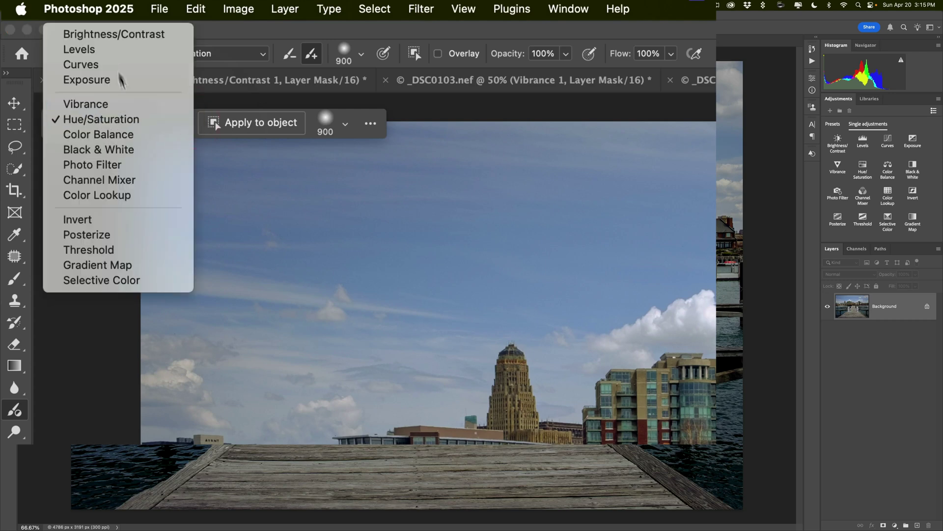
{"action": "left_click", "coordinate": [111, 37]}
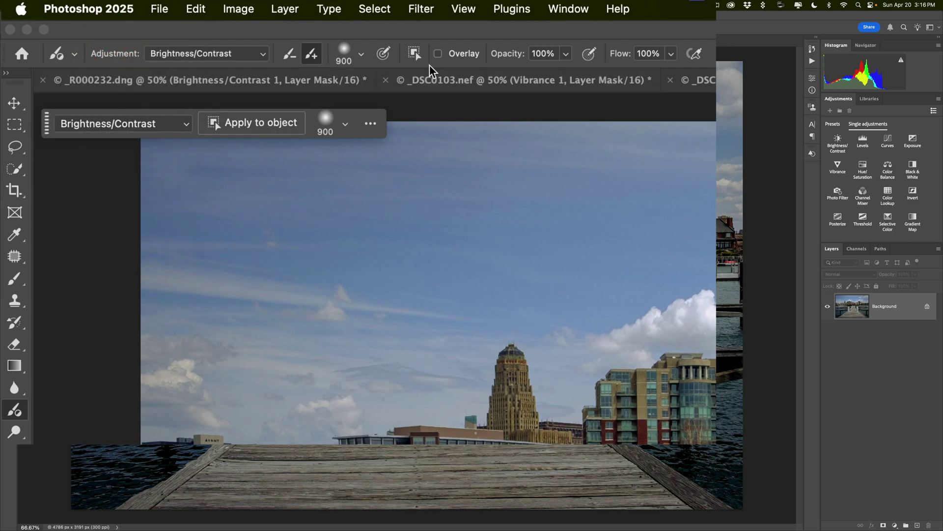
{"action": "left_click", "coordinate": [414, 53]}
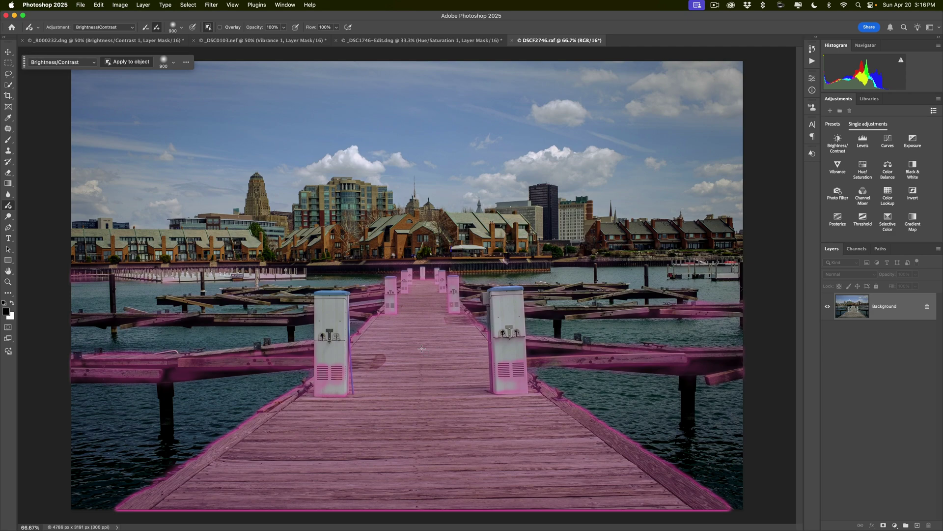
Step: Apply Brightness 50, Contrast 50 to the pier, show its mask overlay, and switch to Subtract
{"action": "left_click", "coordinate": [422, 348]}
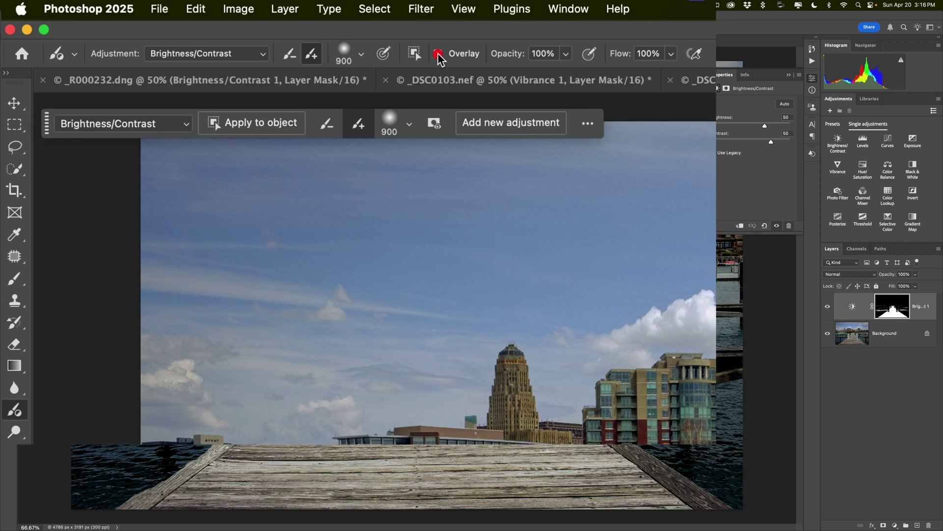
{"action": "left_click", "coordinate": [438, 54]}
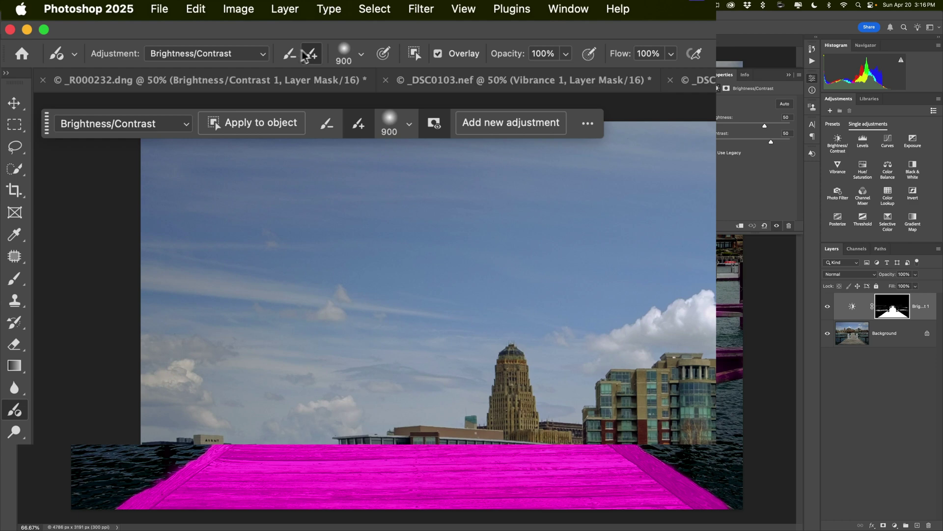
{"action": "left_click", "coordinate": [290, 56]}
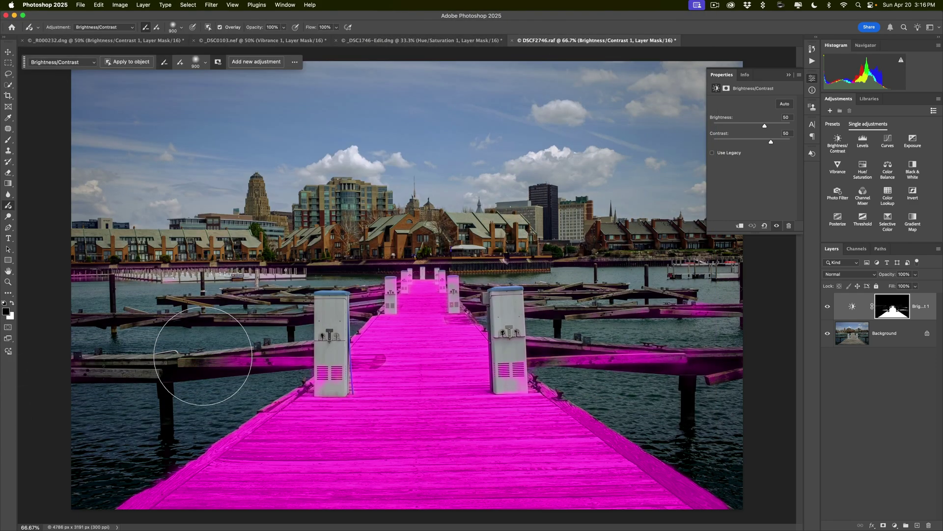
Step: Erase the left, right and upper side docks from the pier mask with a 400 brush
{"action": "key", "text": "bracketright"}
{"action": "key", "text": "bracketright"}
{"action": "key", "text": "bracketright"}
{"action": "key", "text": "bracketleft"}
{"action": "key", "text": "bracketleft"}
{"action": "key", "text": "bracketleft"}
{"action": "key", "text": "bracketleft"}
{"action": "key", "text": "bracketleft"}
{"action": "key", "text": "bracketleft"}
{"action": "key", "text": "bracketleft"}
{"action": "key", "text": "bracketleft"}
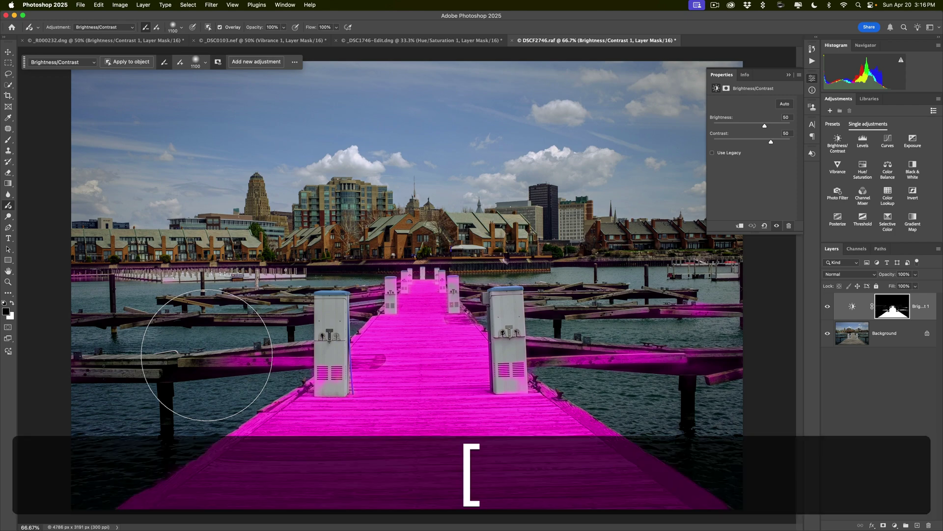
{"action": "mouse_move", "coordinate": [282, 354]}
{"action": "left_mouse_down"}
{"action": "mouse_move", "coordinate": [213, 358]}
{"action": "mouse_move", "coordinate": [295, 352]}
{"action": "left_mouse_up"}
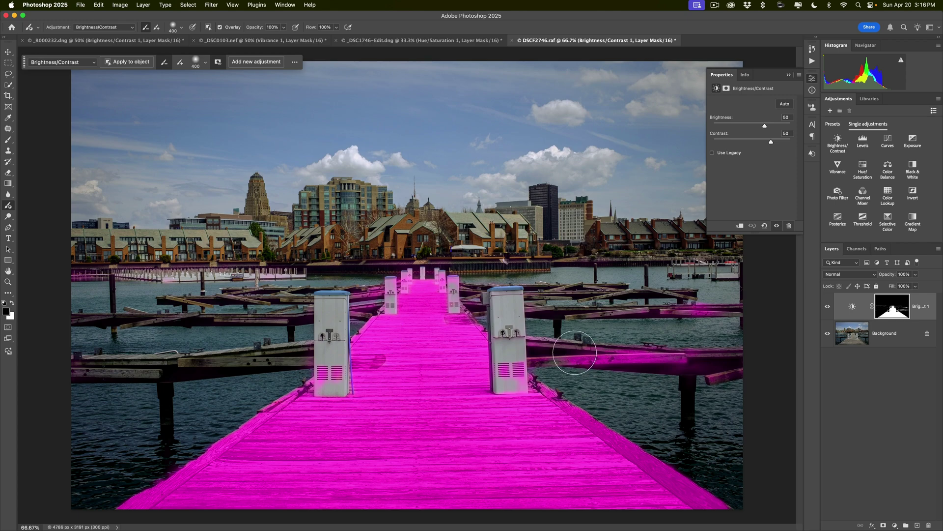
{"action": "mouse_move", "coordinate": [582, 351]}
{"action": "left_mouse_down"}
{"action": "mouse_move", "coordinate": [762, 356]}
{"action": "mouse_move", "coordinate": [719, 312]}
{"action": "mouse_move", "coordinate": [616, 299]}
{"action": "mouse_move", "coordinate": [561, 350]}
{"action": "mouse_move", "coordinate": [547, 326]}
{"action": "mouse_move", "coordinate": [547, 355]}
{"action": "mouse_move", "coordinate": [548, 292]}
{"action": "left_mouse_up"}
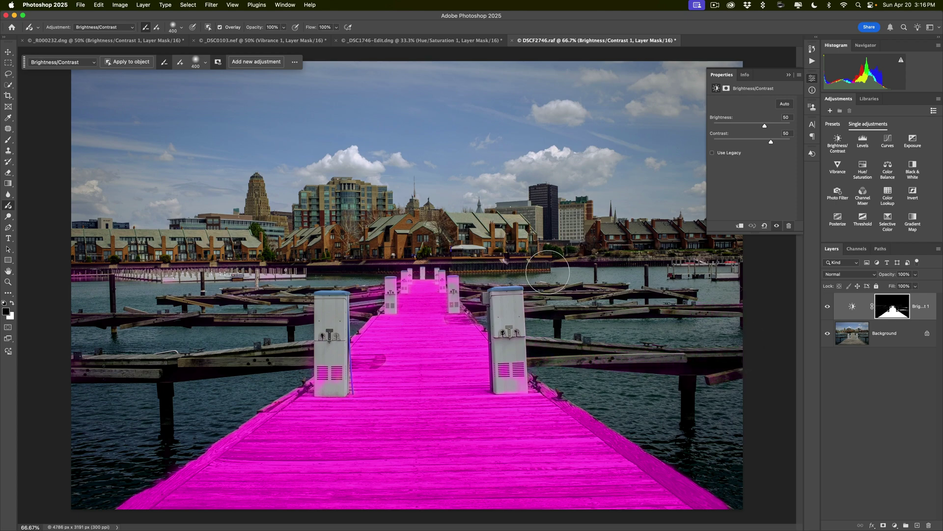
{"action": "key", "text": "bracketleft"}
{"action": "key", "text": "bracketleft"}
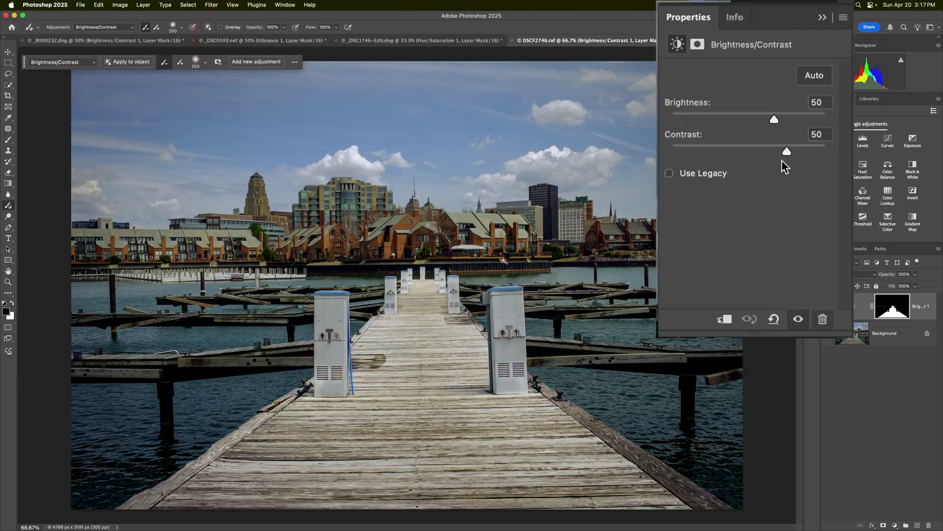
Step: Set the pier to Contrast 65 and Brightness 39, compare before/after, then close Properties
{"action": "left_click_drag", "start_coordinate": [786, 152], "coordinate": [799, 151]}
{"action": "mouse_move", "coordinate": [774, 120]}
{"action": "left_mouse_down"}
{"action": "mouse_move", "coordinate": [790, 119]}
{"action": "mouse_move", "coordinate": [759, 120]}
{"action": "mouse_move", "coordinate": [768, 119]}
{"action": "left_mouse_up"}
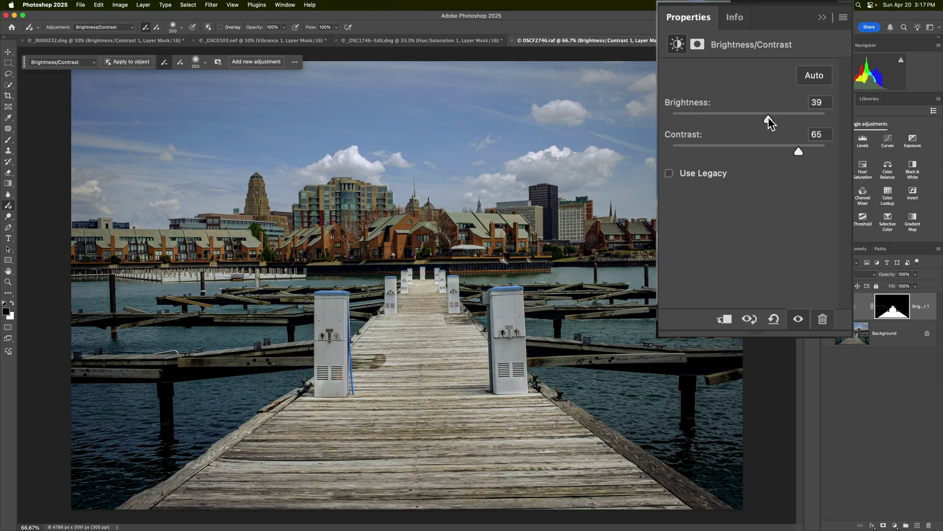
{"action": "left_click", "coordinate": [799, 320]}
{"action": "left_click", "coordinate": [799, 320]}
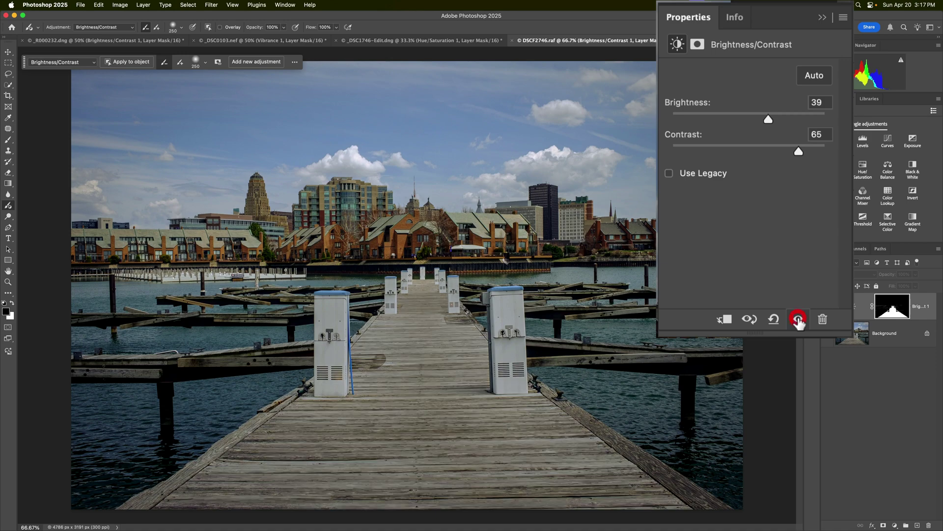
{"action": "left_click", "coordinate": [799, 320]}
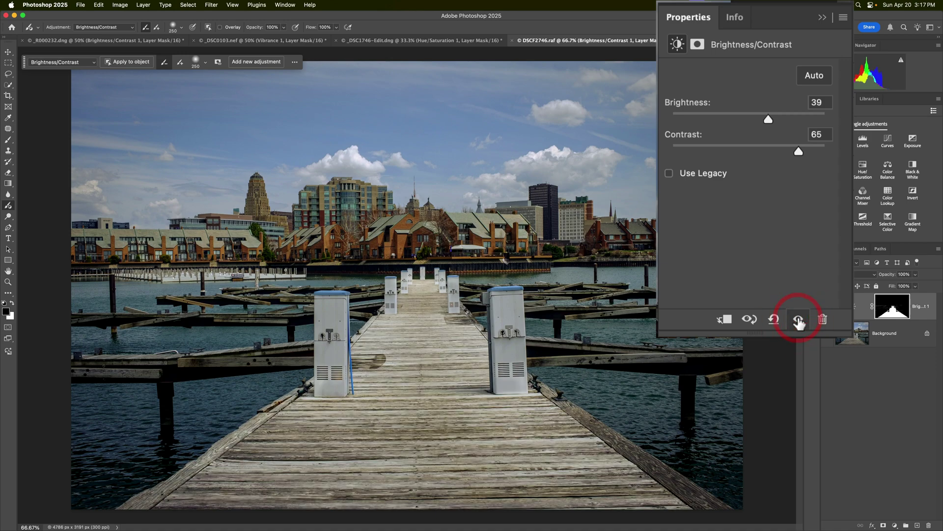
{"action": "left_click", "coordinate": [799, 321]}
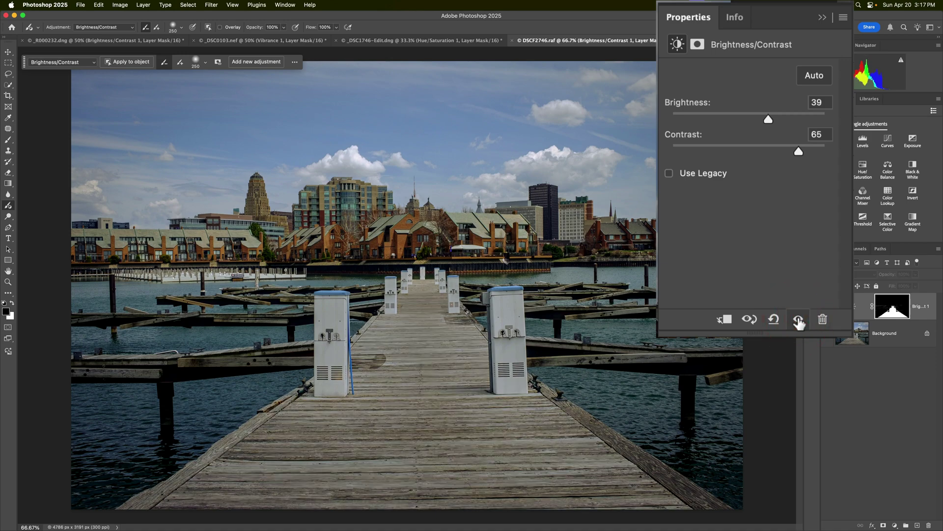
{"action": "left_click", "coordinate": [799, 320]}
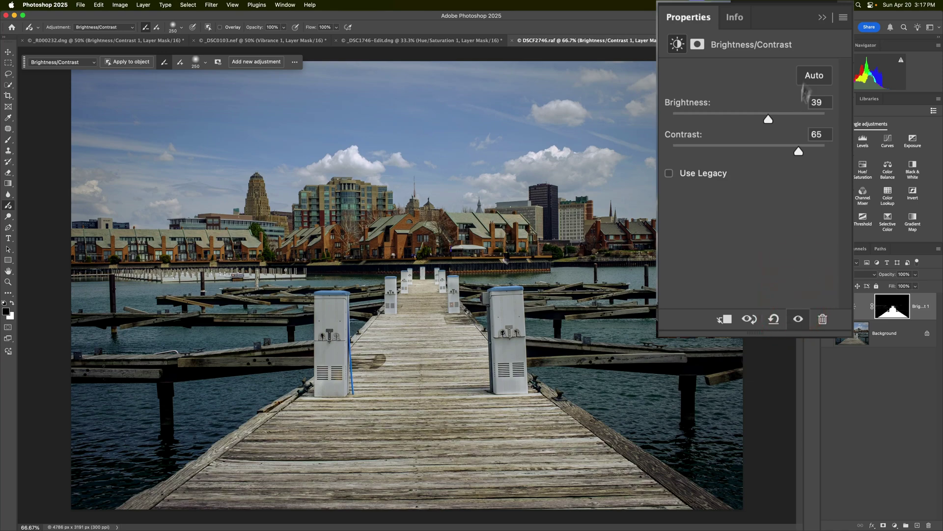
{"action": "left_click_drag", "start_coordinate": [829, 24], "coordinate": [791, 77]}
{"action": "left_click", "coordinate": [790, 77]}
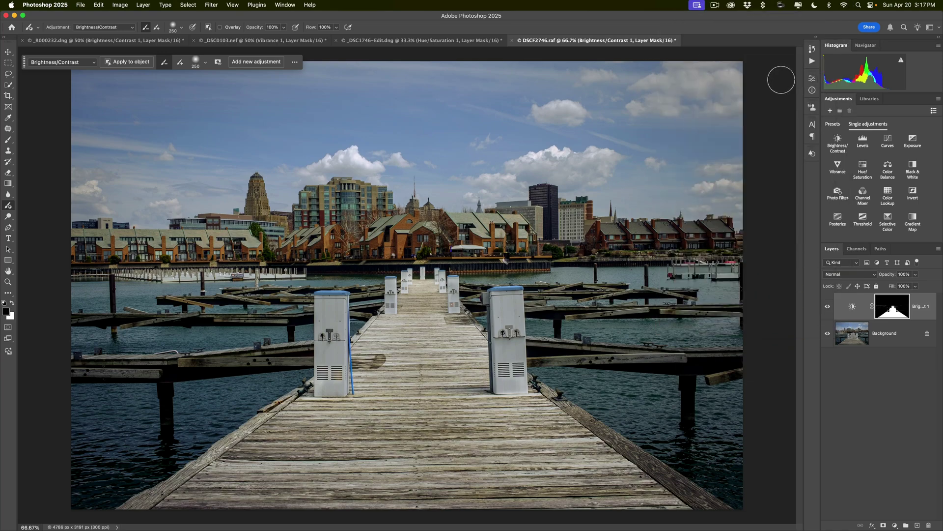